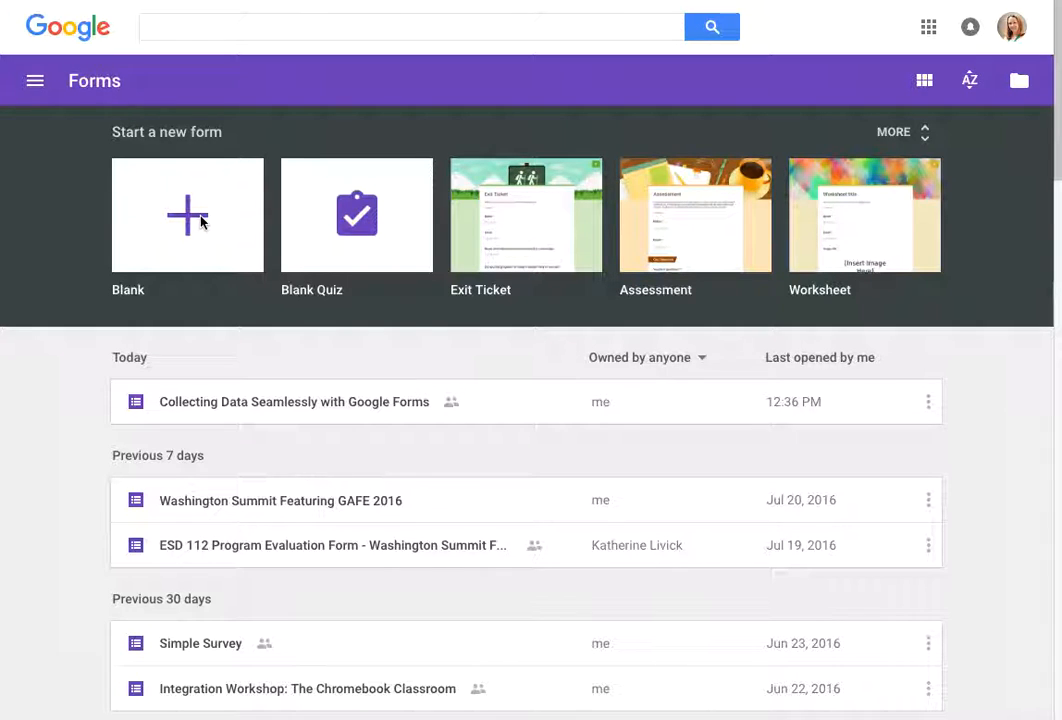
Step: Create a new blank form from the full template gallery
click(897, 137)
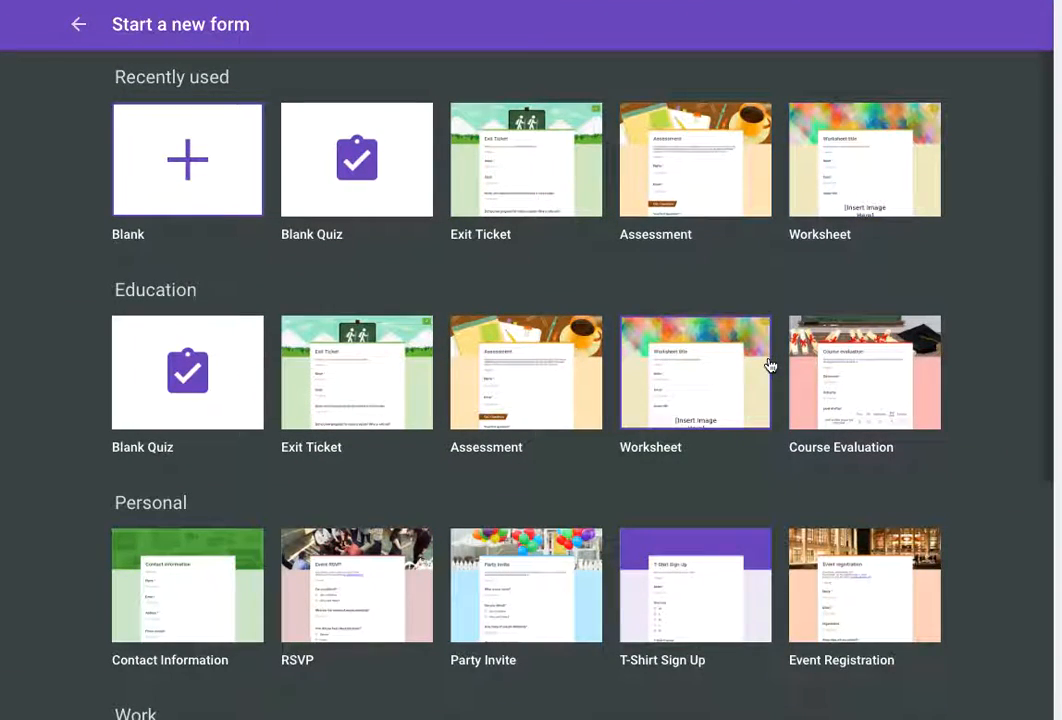
scroll(771, 361, down, 3)
scroll(771, 365, up, 3)
click(190, 162)
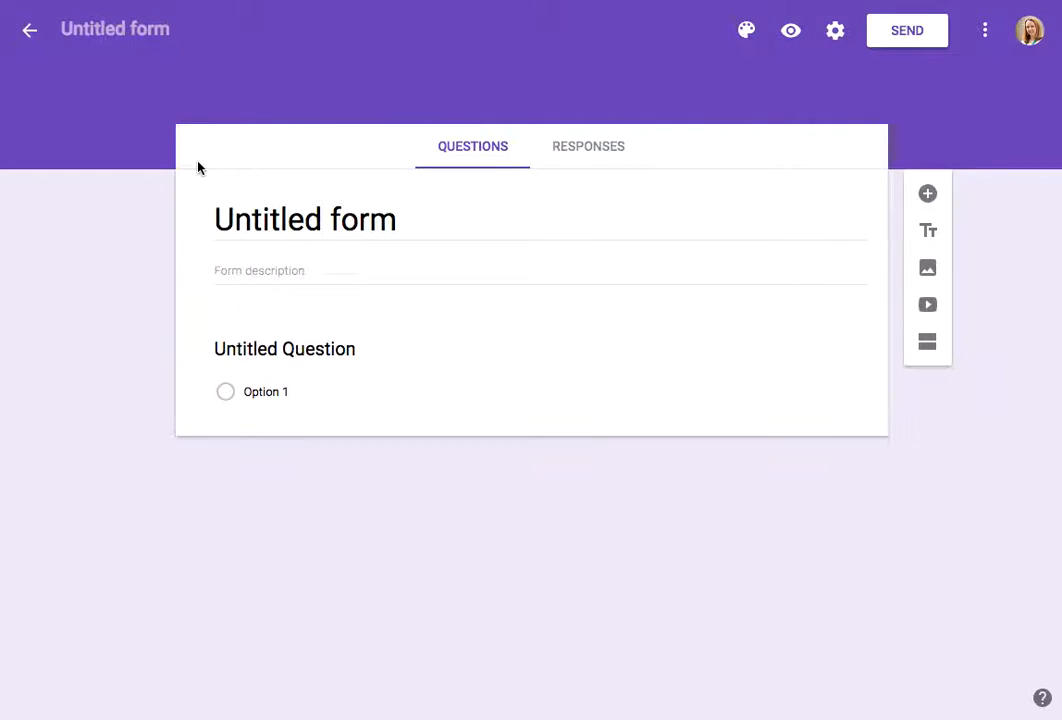
Step: Title the form 'Title of the Form'
click(289, 224)
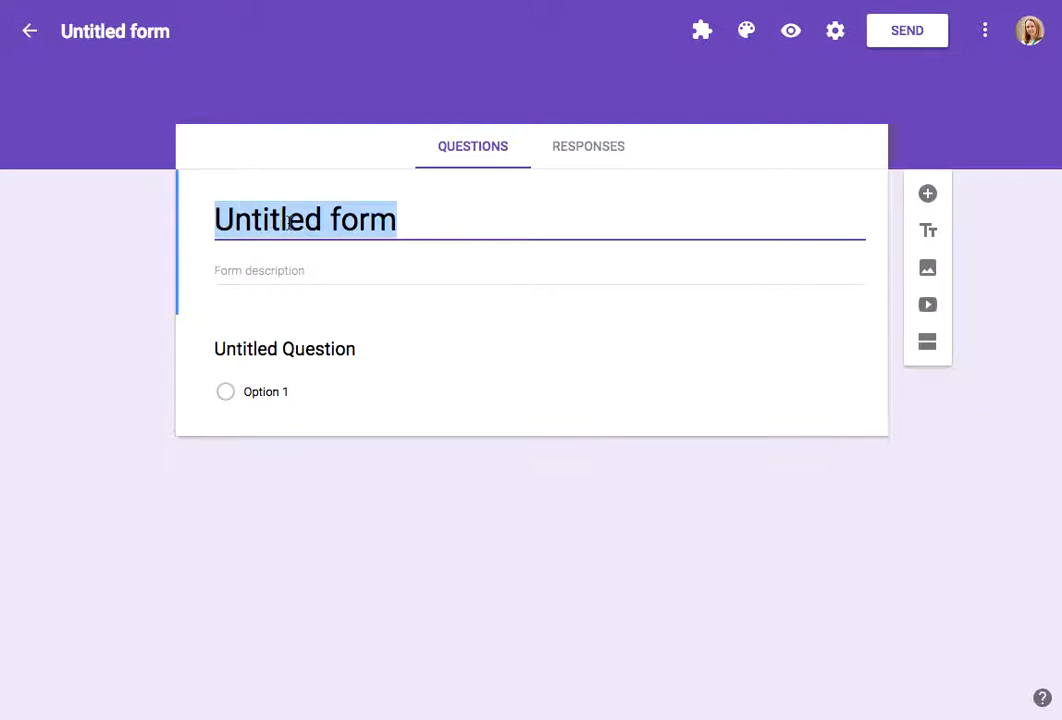
text(Title of the Form)
click(260, 273)
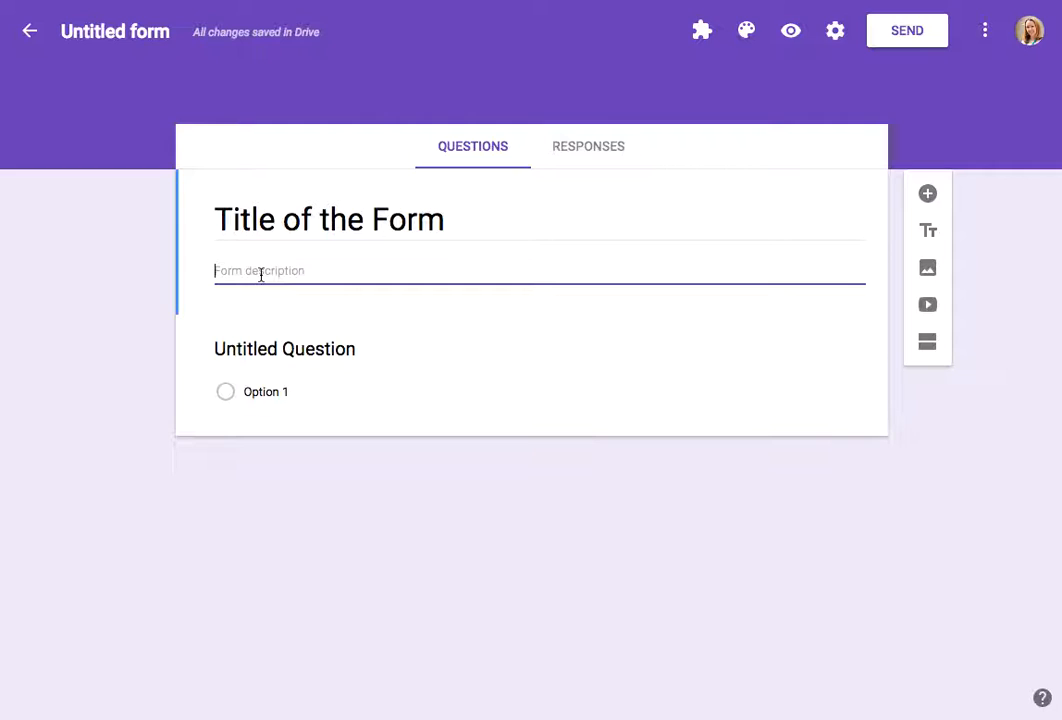
click(134, 30)
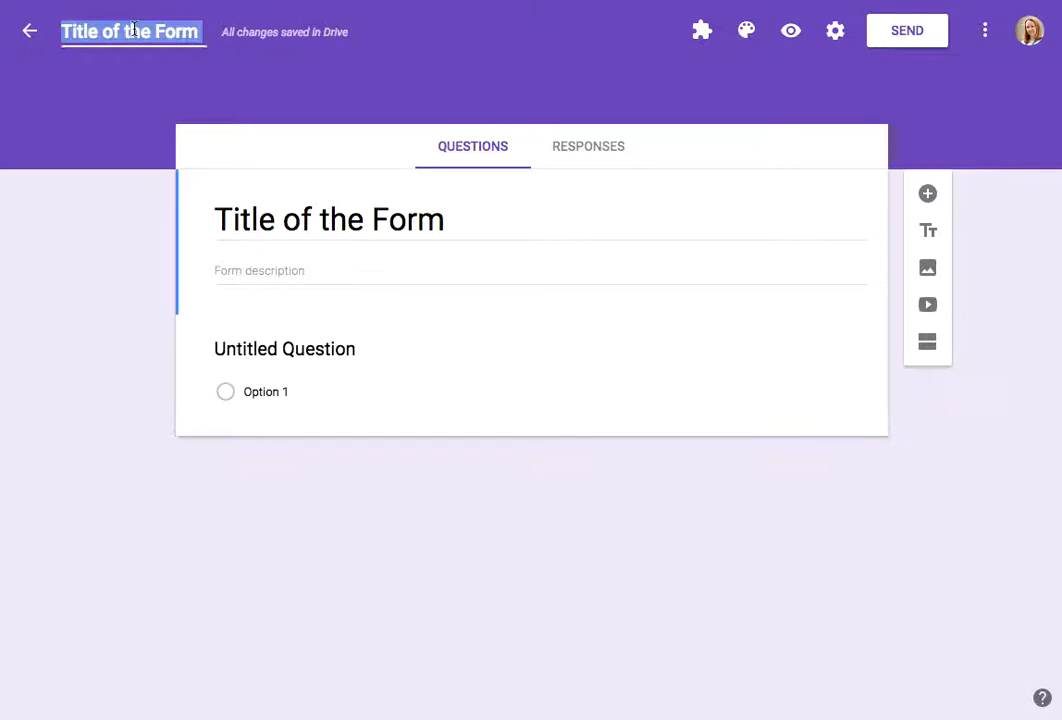
click(138, 145)
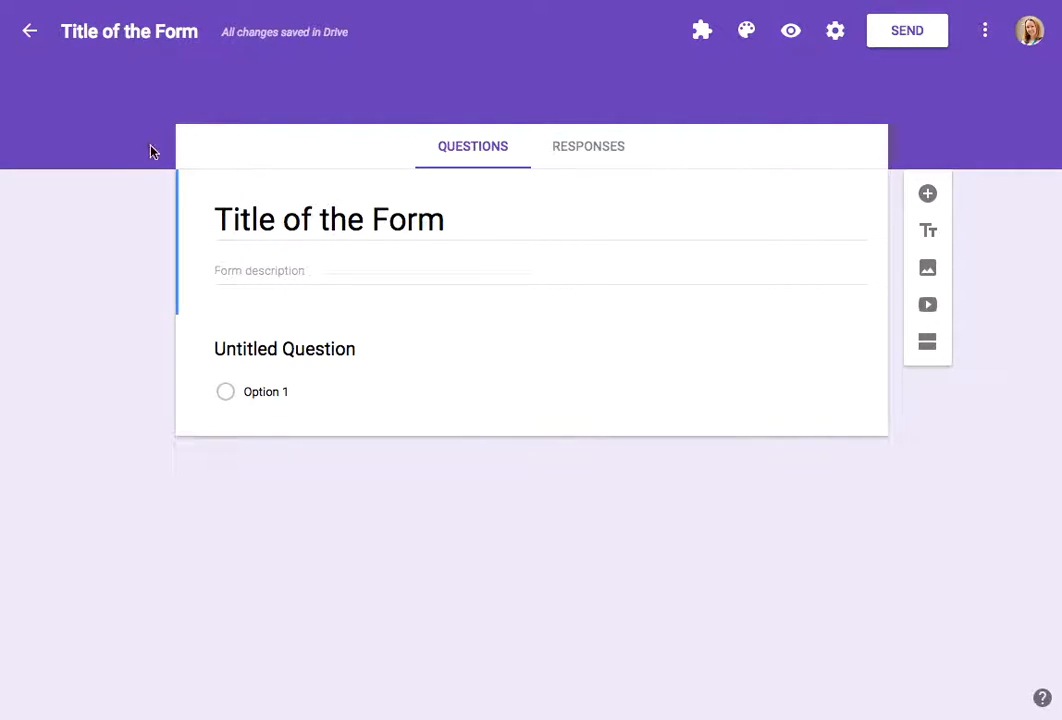
Step: Set the first question's text to 'Create a question'
click(295, 343)
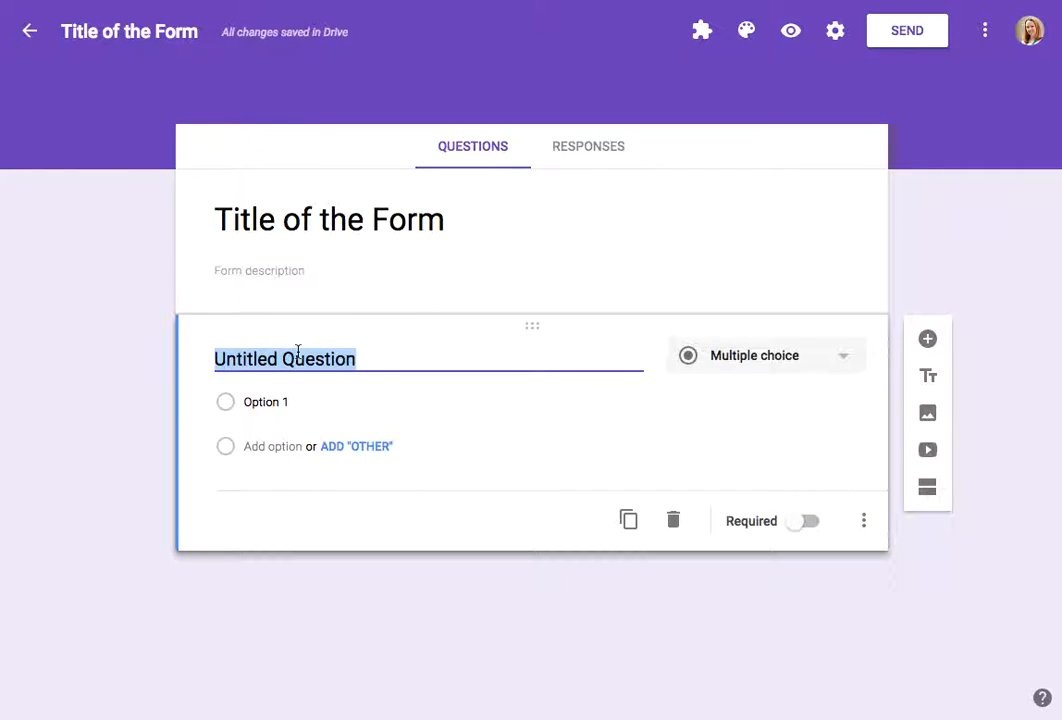
text(Create a question)
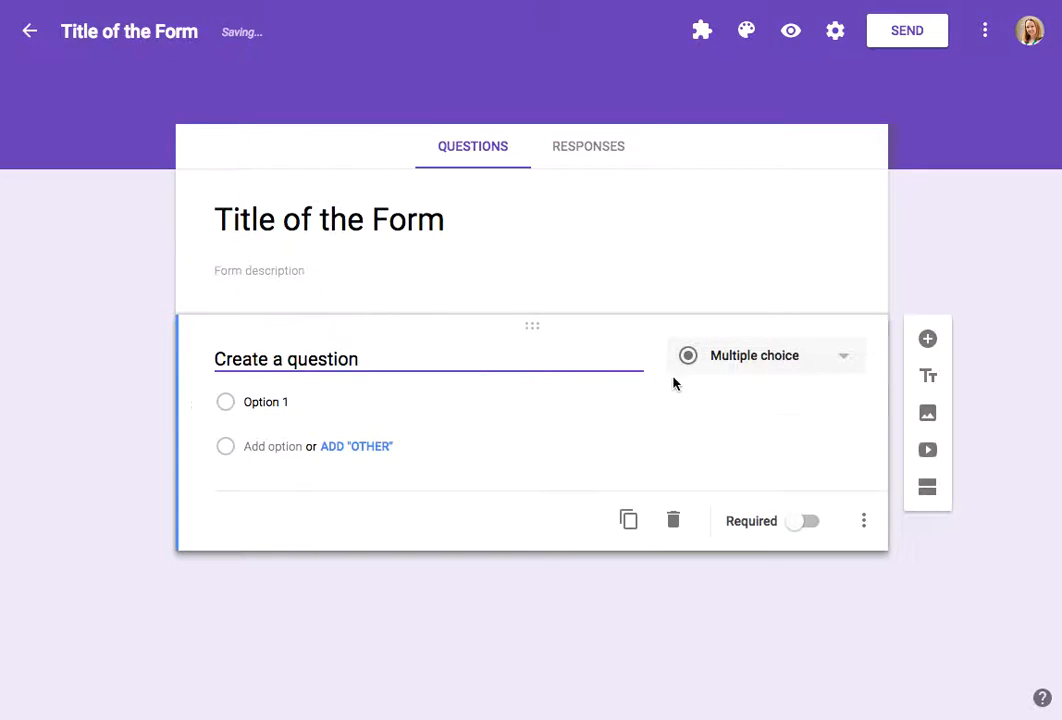
Step: Change the question to a Multiple choice grid and add a second row and a second column
click(754, 360)
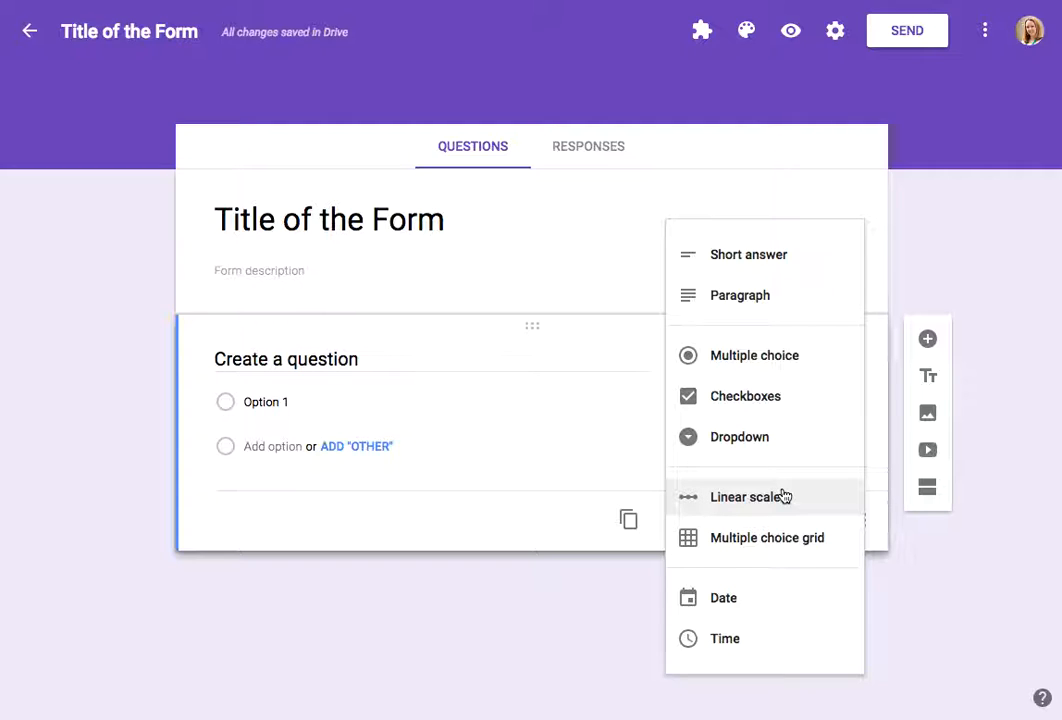
click(810, 549)
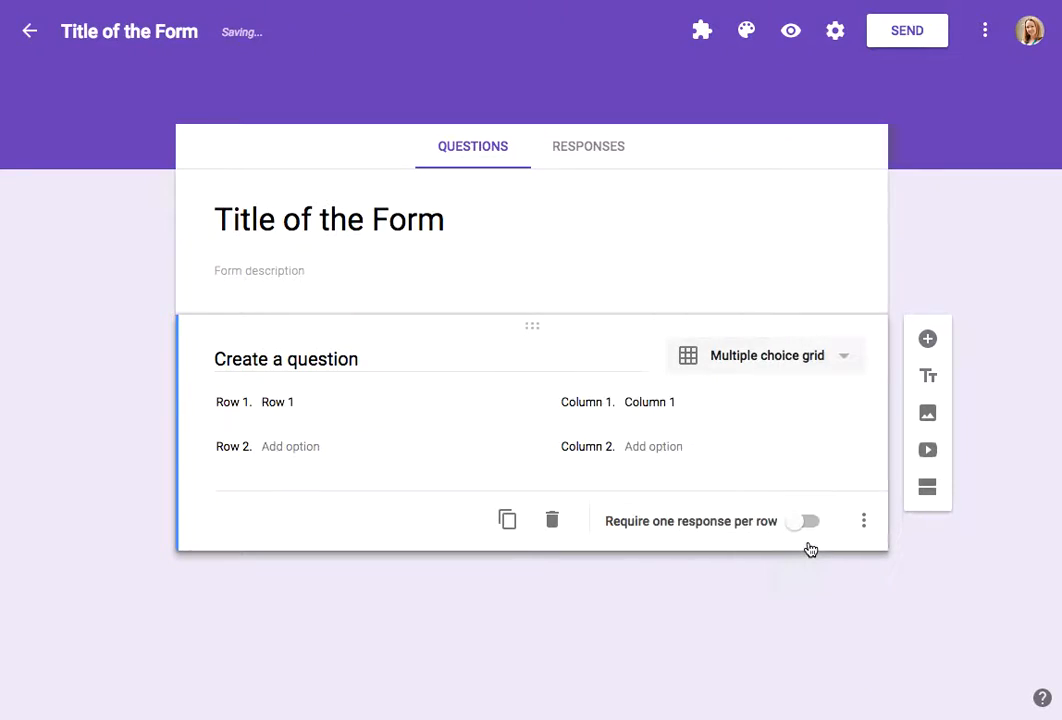
click(289, 403)
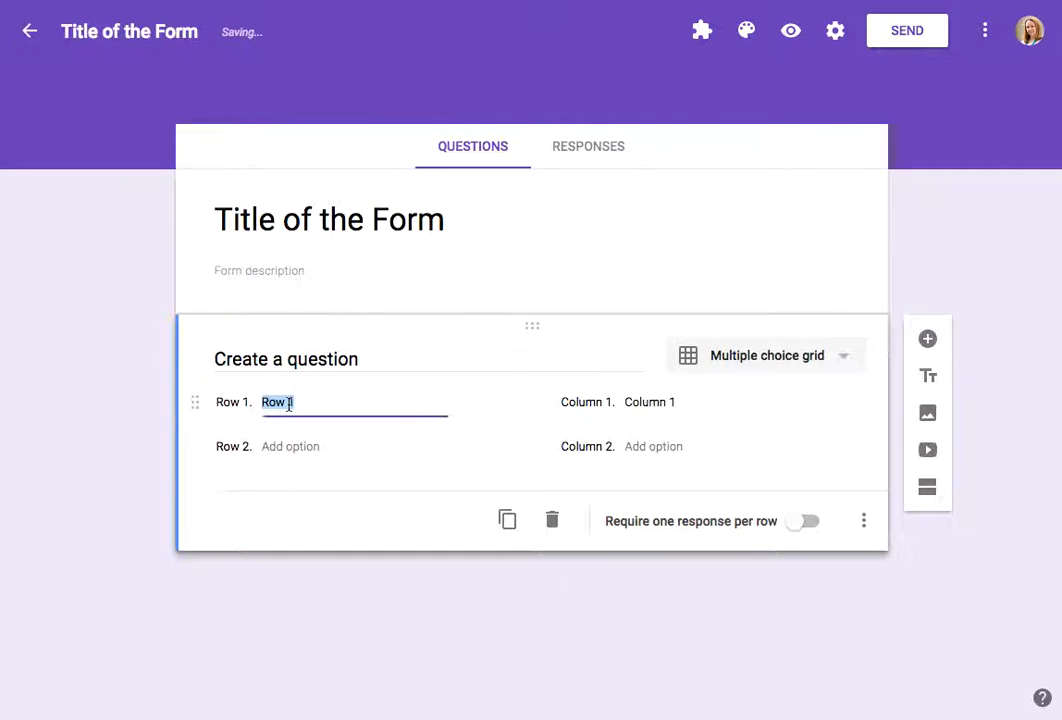
click(300, 449)
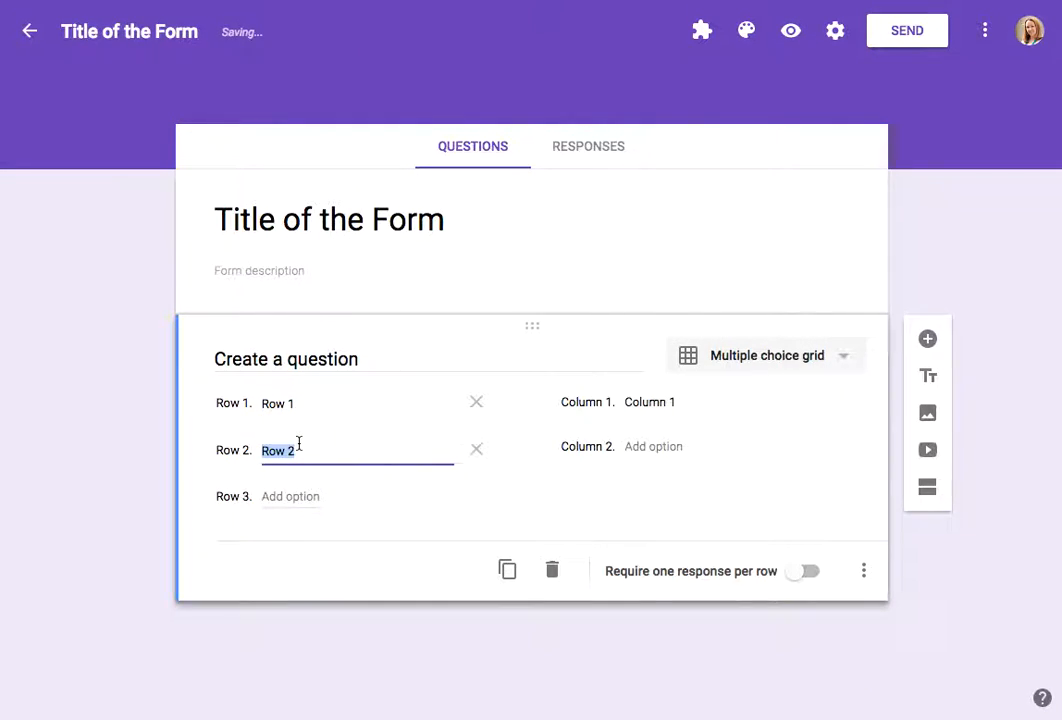
click(650, 449)
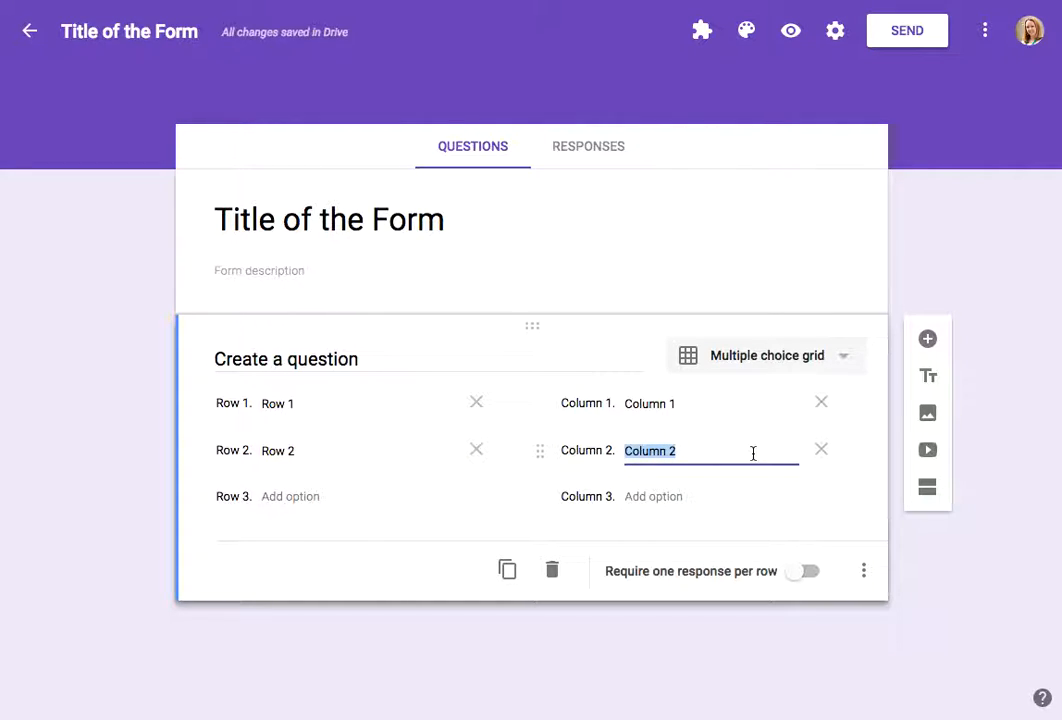
Step: Turn on Require one response per row for the grid, then turn it off again
click(847, 360)
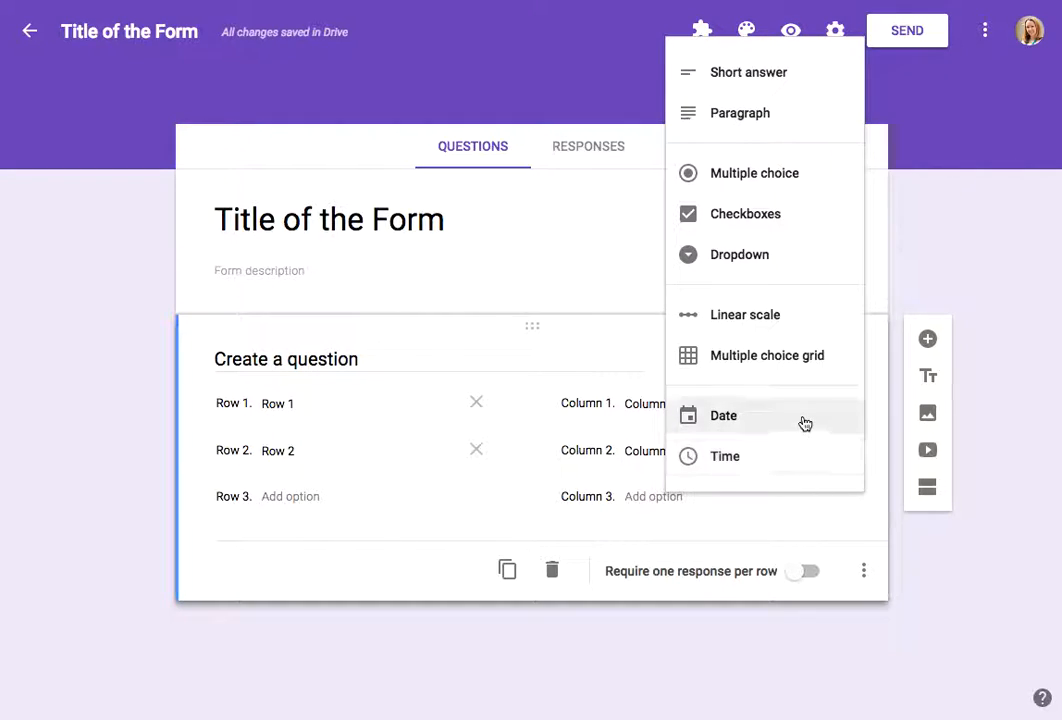
click(888, 374)
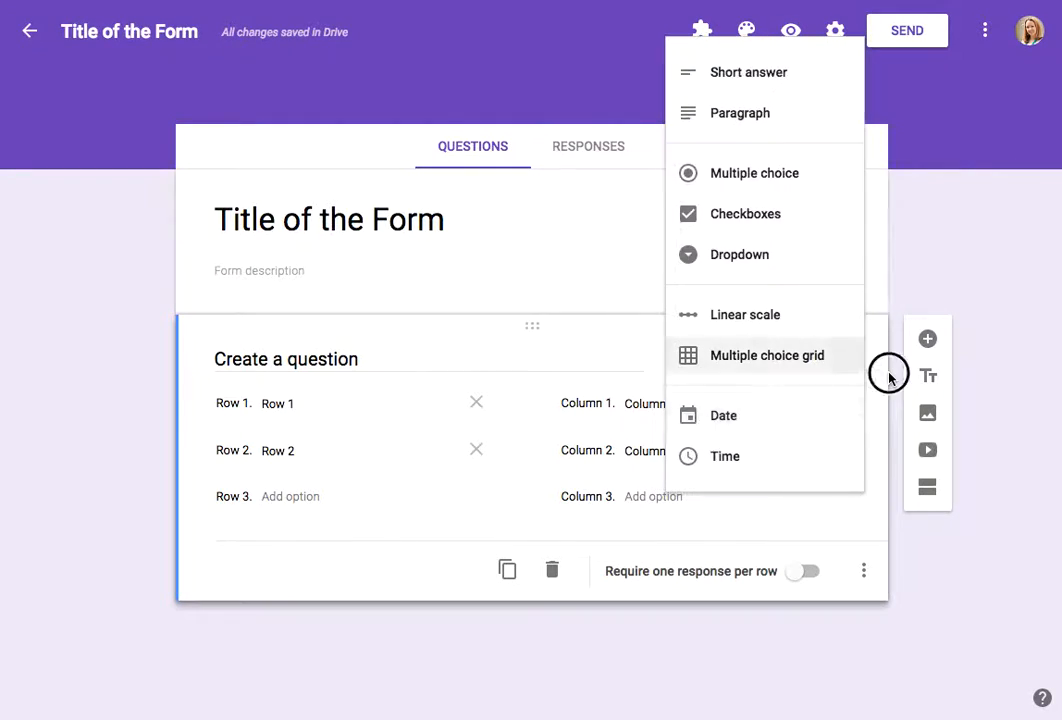
click(795, 583)
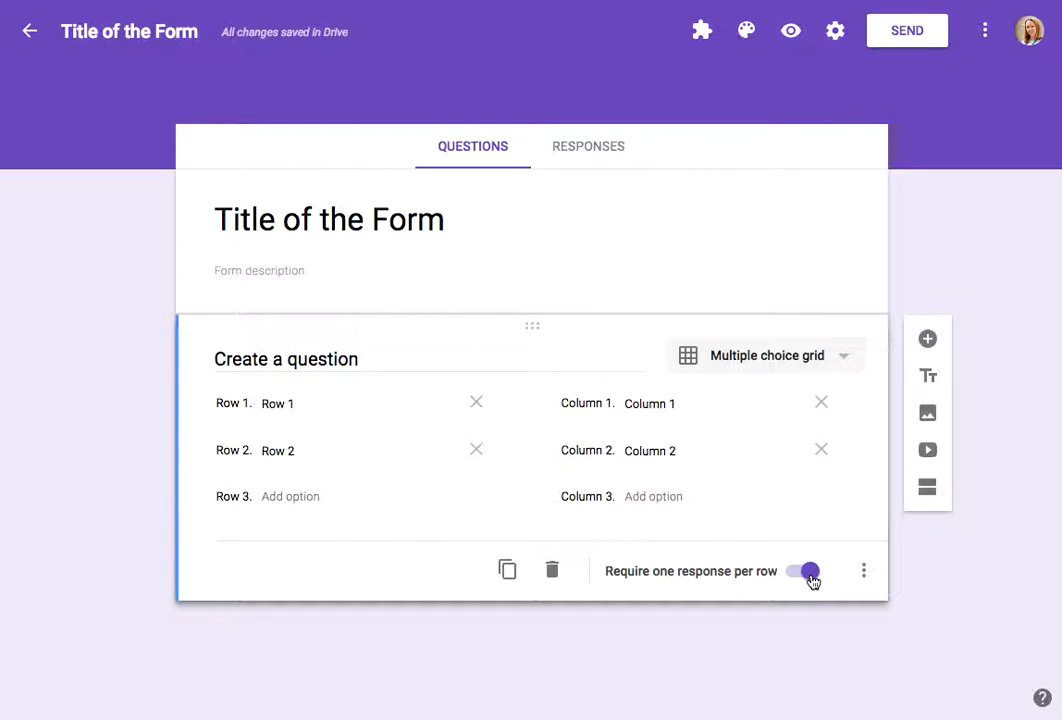
click(810, 575)
Step: Switch the question back to Multiple choice and make it required
click(828, 353)
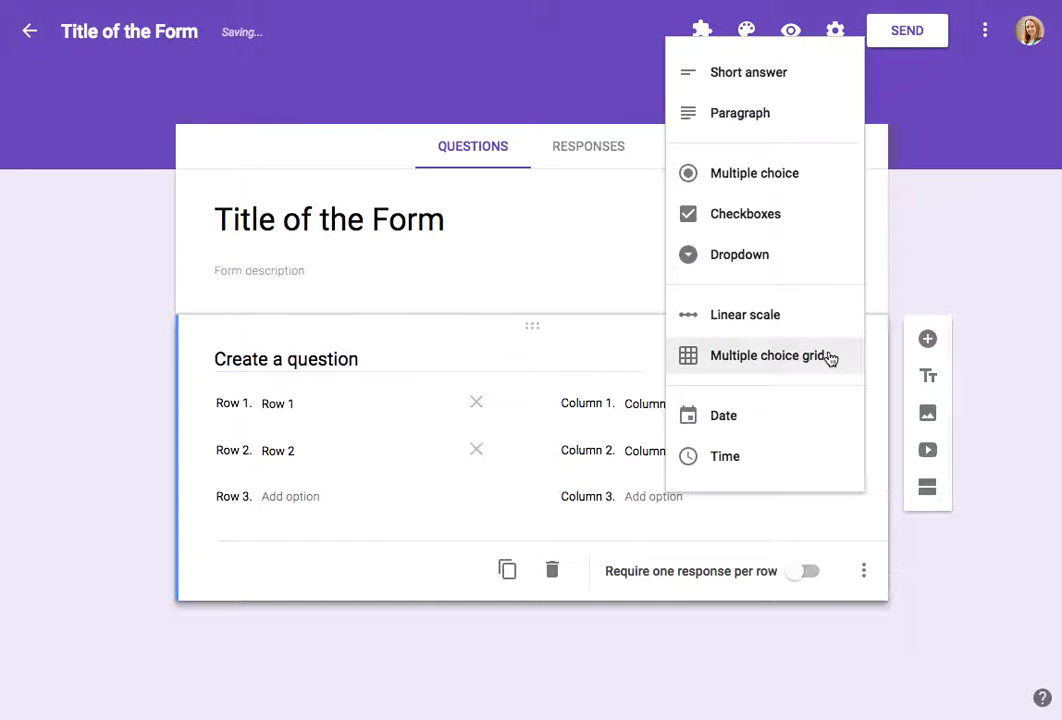
click(802, 186)
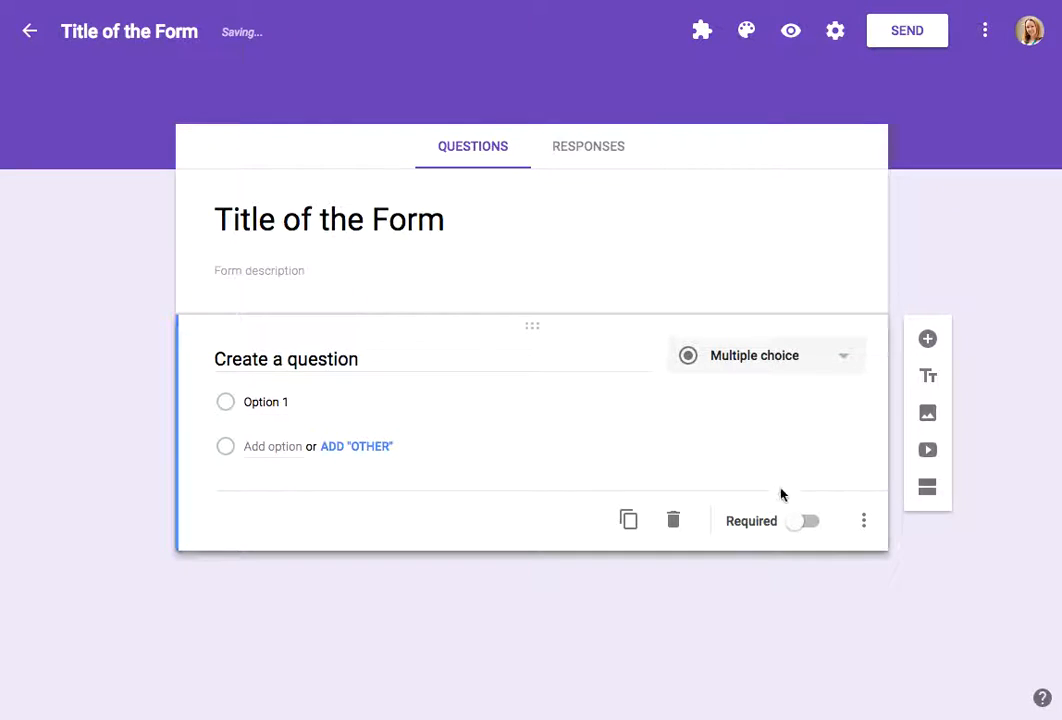
click(802, 523)
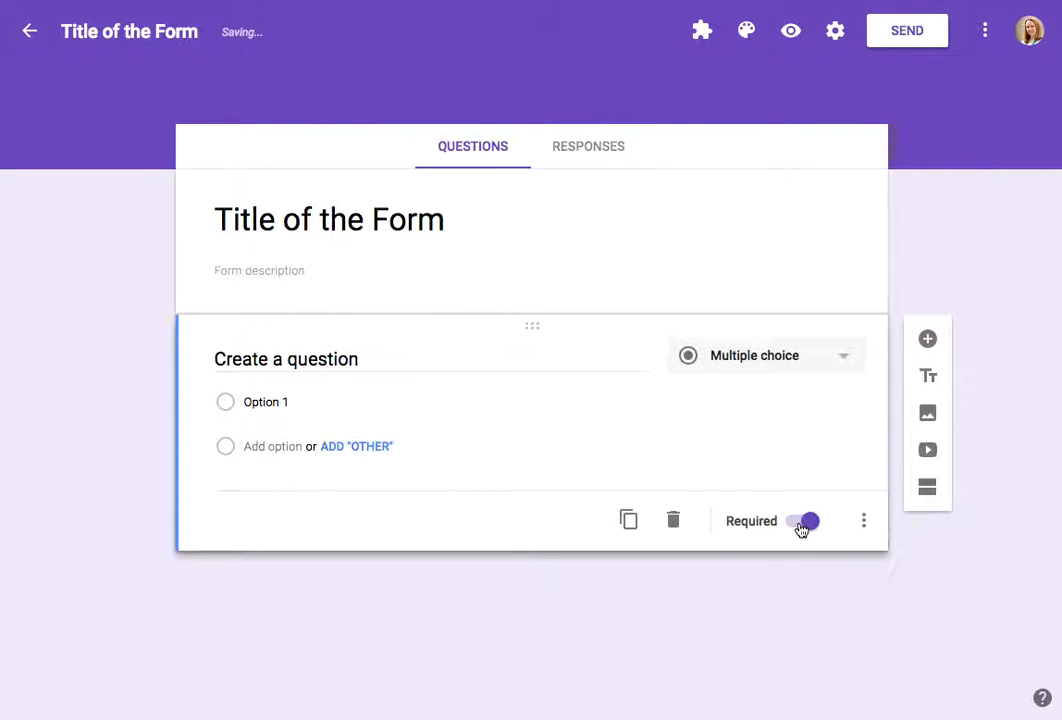
Step: Show a description for the question and enter 'help text'
click(866, 524)
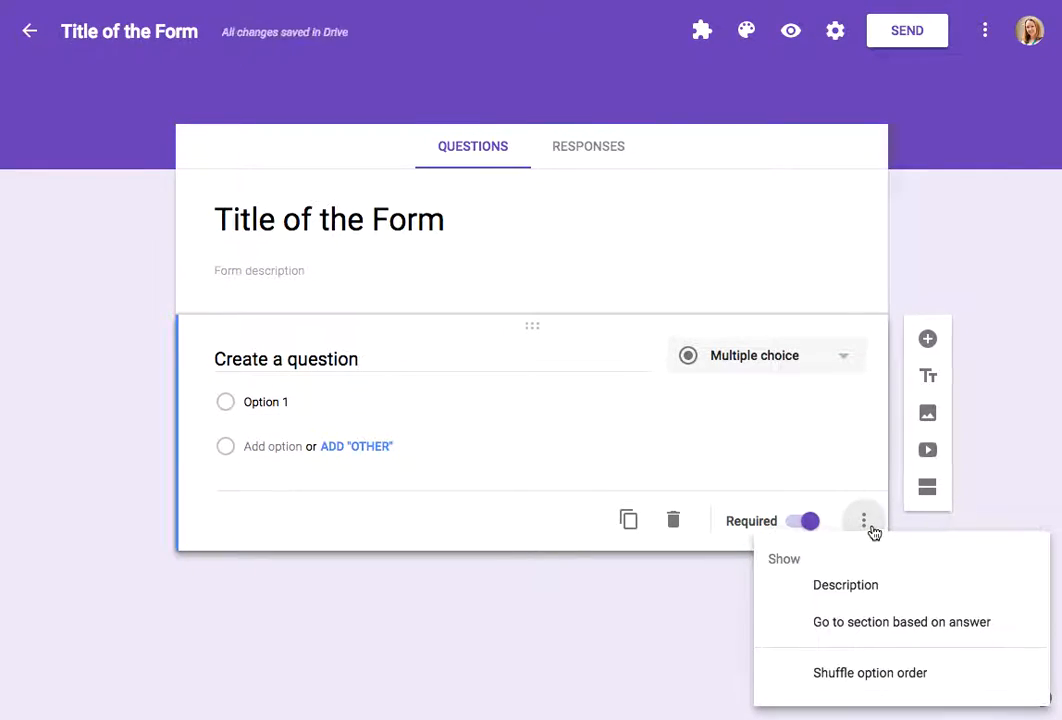
click(845, 586)
text(hel)
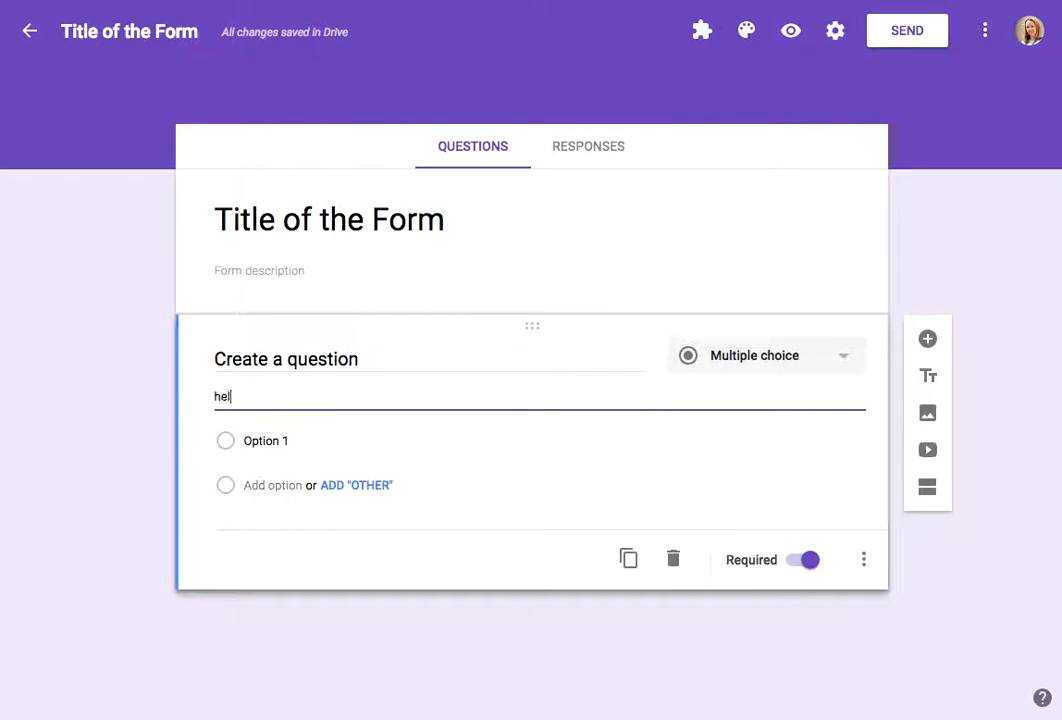
text(p text)
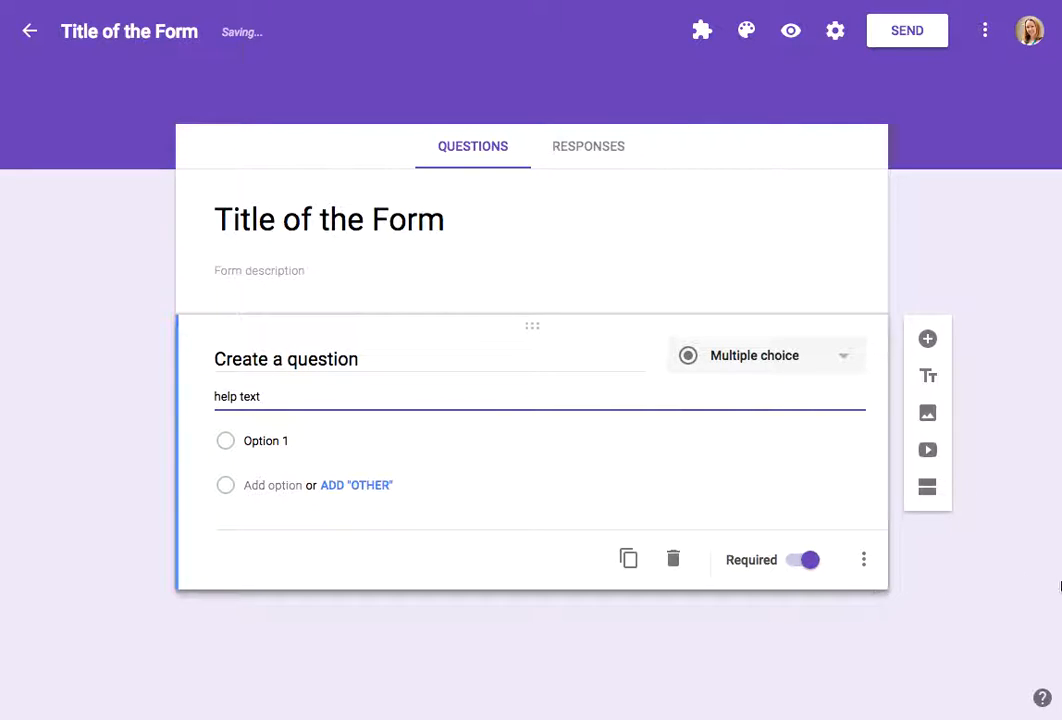
Step: Change the question type to Short answer
click(866, 563)
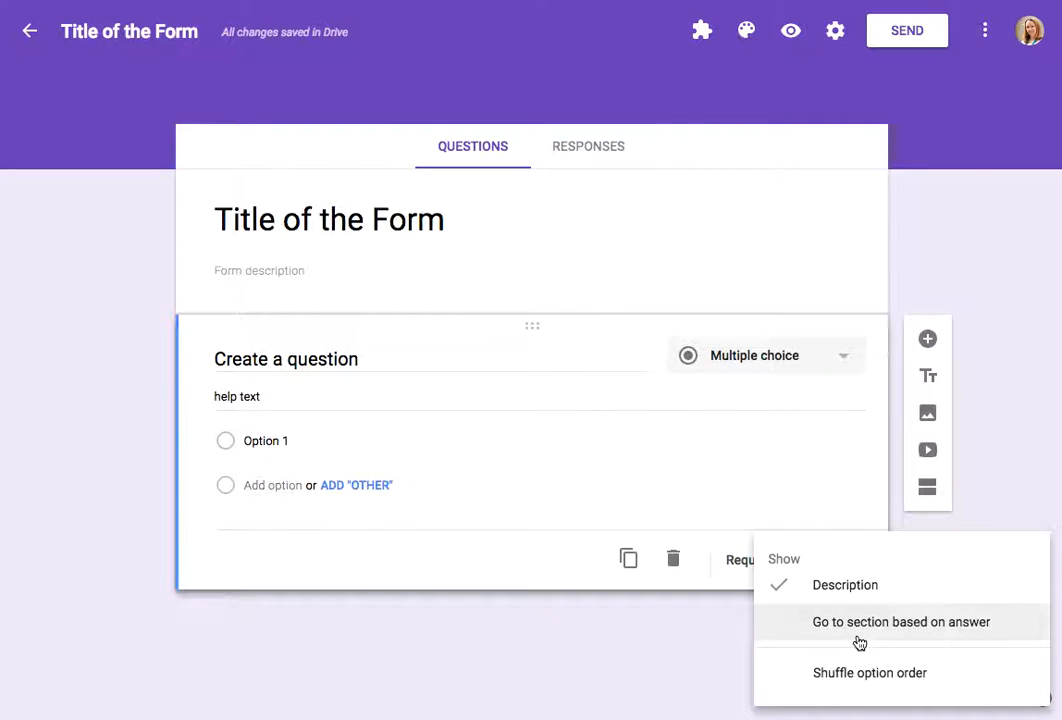
click(795, 366)
click(795, 362)
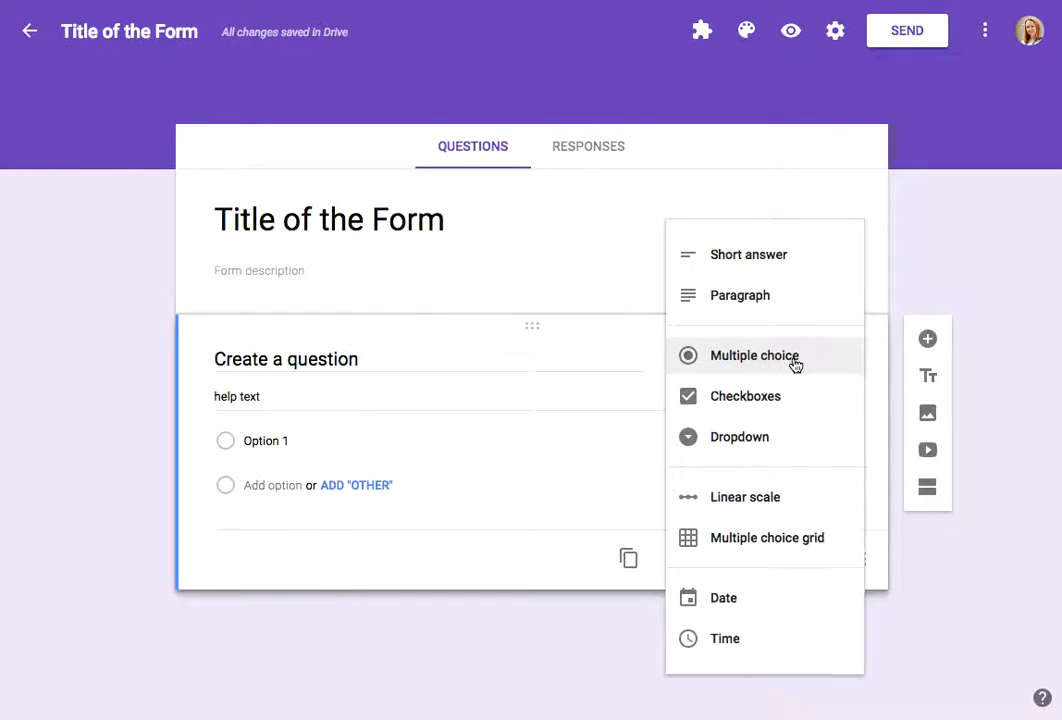
click(778, 258)
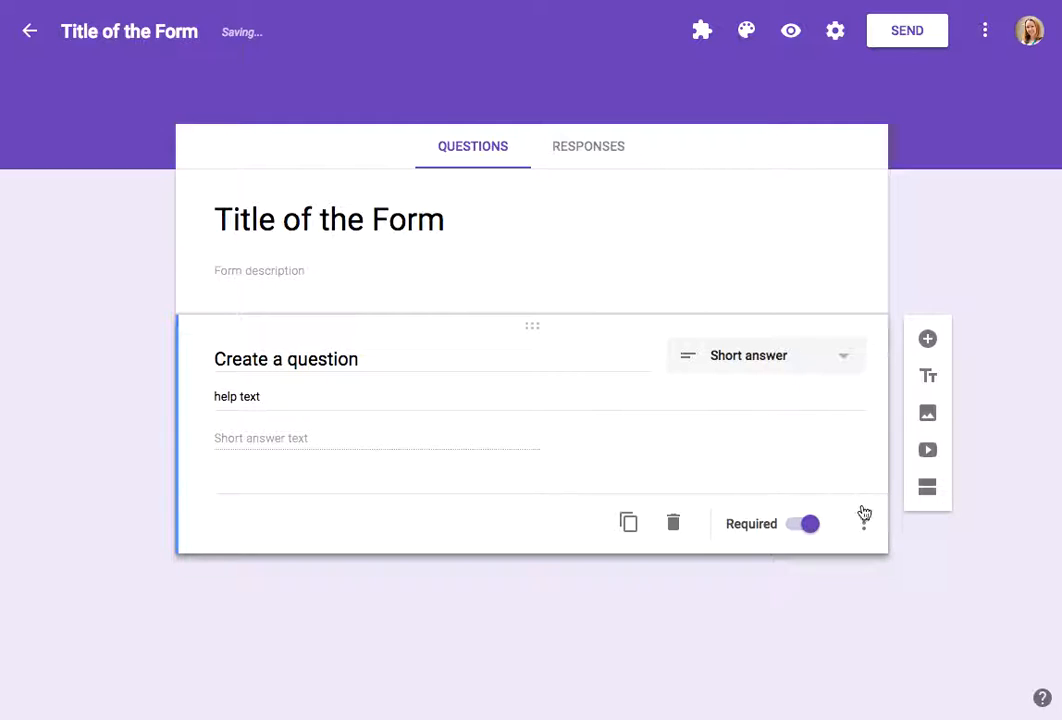
Step: Add response validation requiring the answer to be Text that is an Email address
click(864, 522)
click(910, 639)
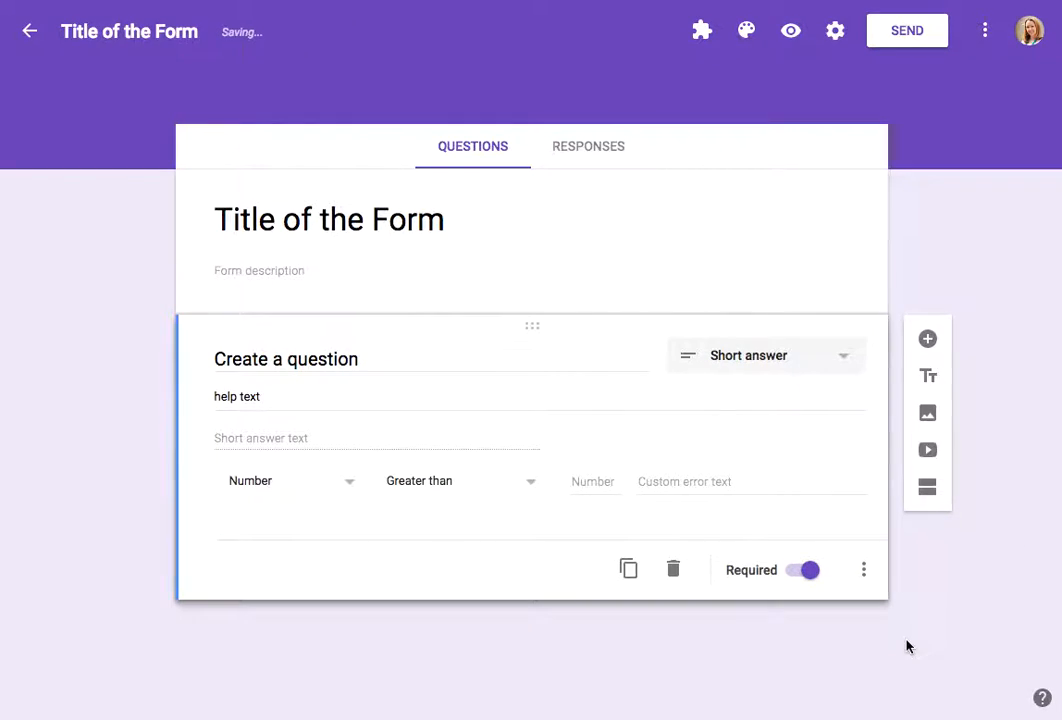
click(345, 483)
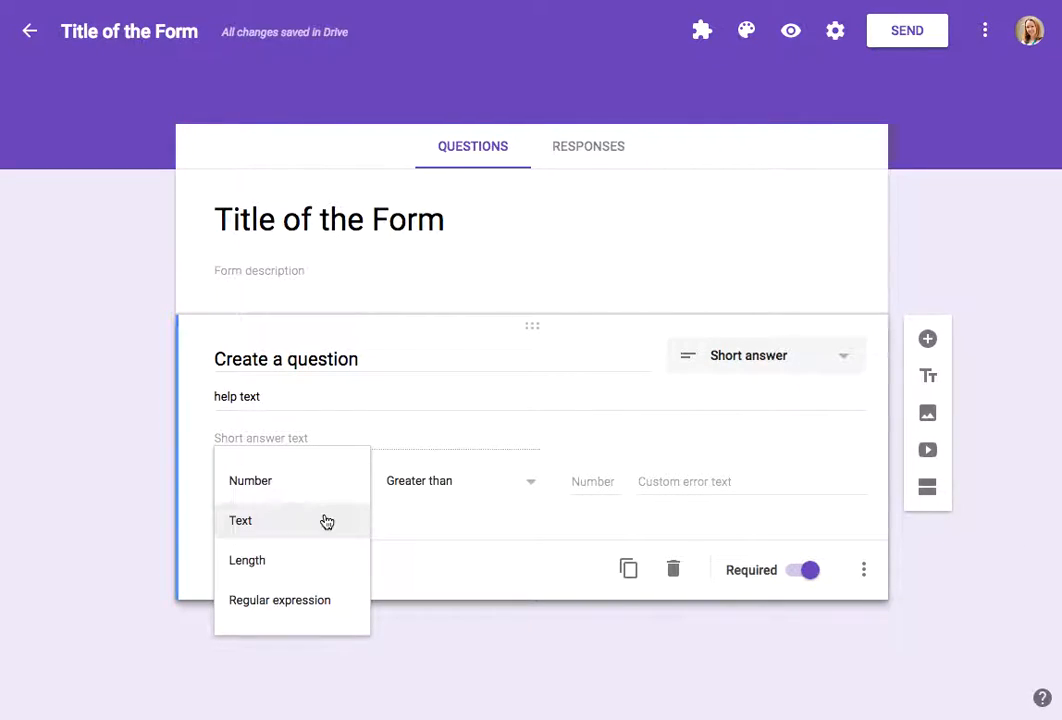
click(327, 521)
click(472, 488)
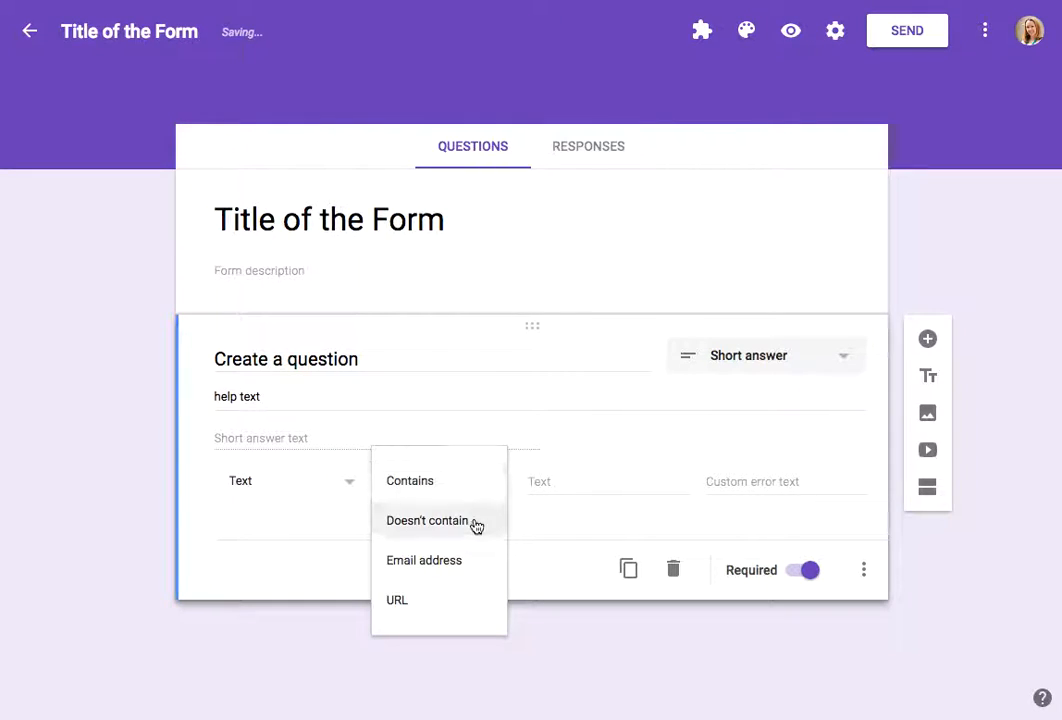
click(475, 566)
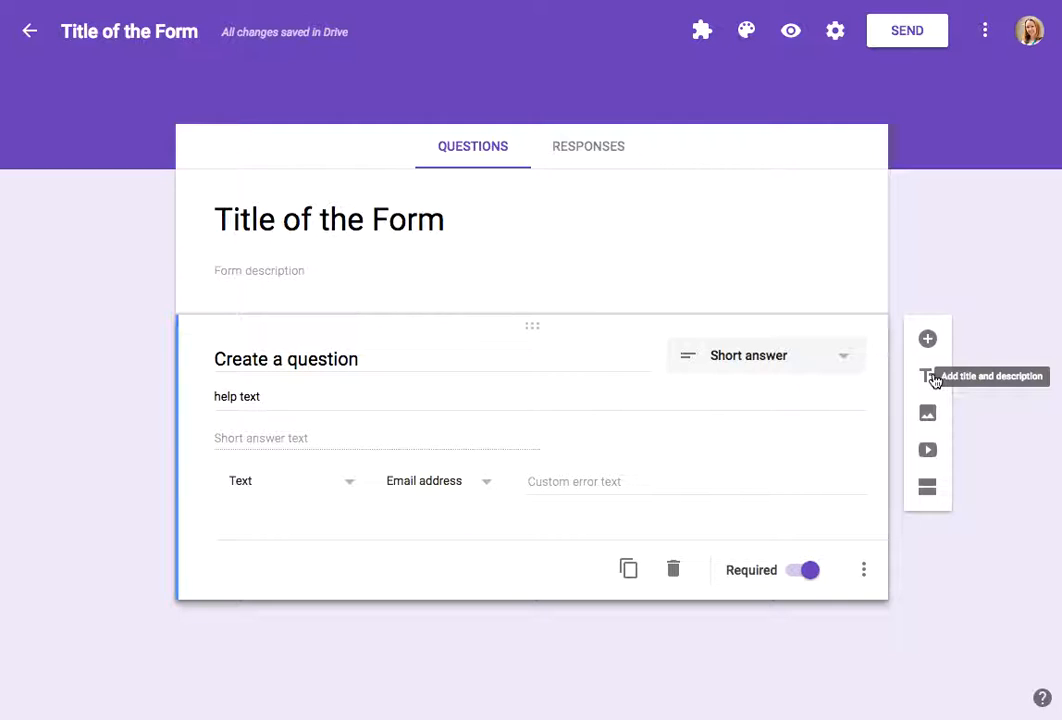
Step: Insert an image of an orange kitten found by searching images for 'cat' below the question
click(927, 415)
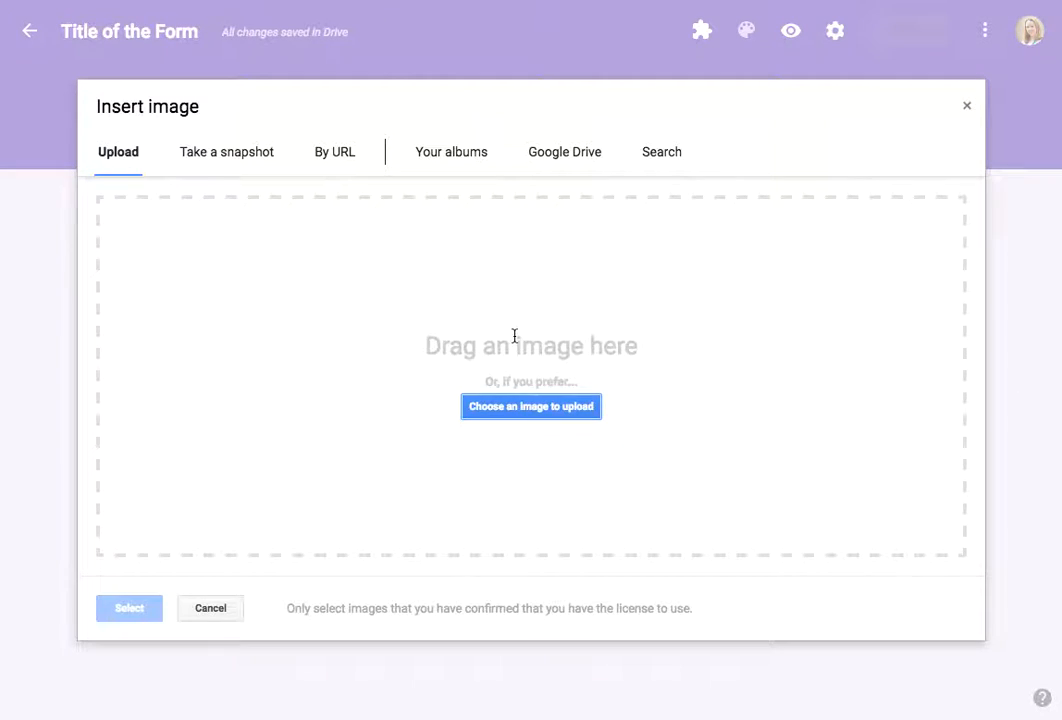
click(662, 155)
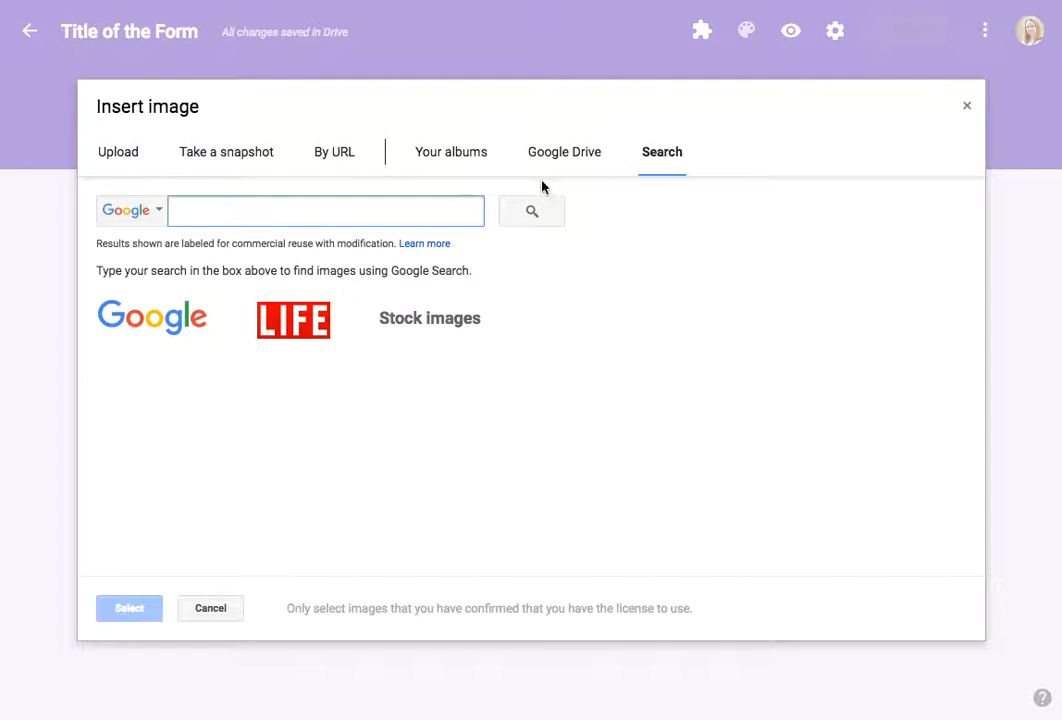
text(cat)
key(Return)
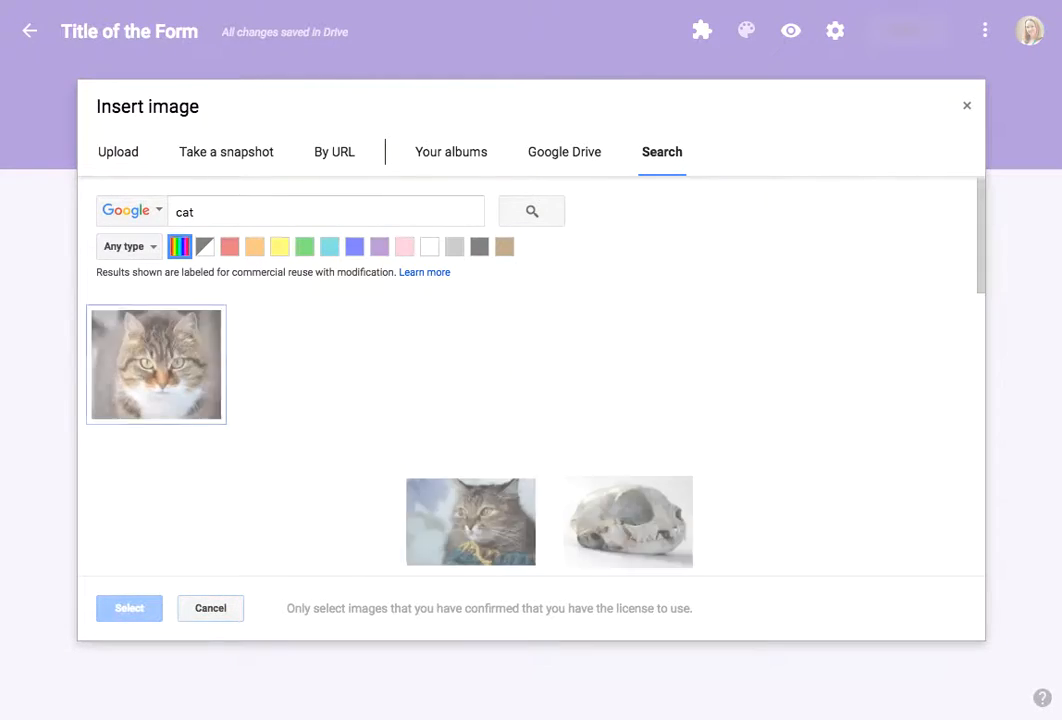
click(275, 366)
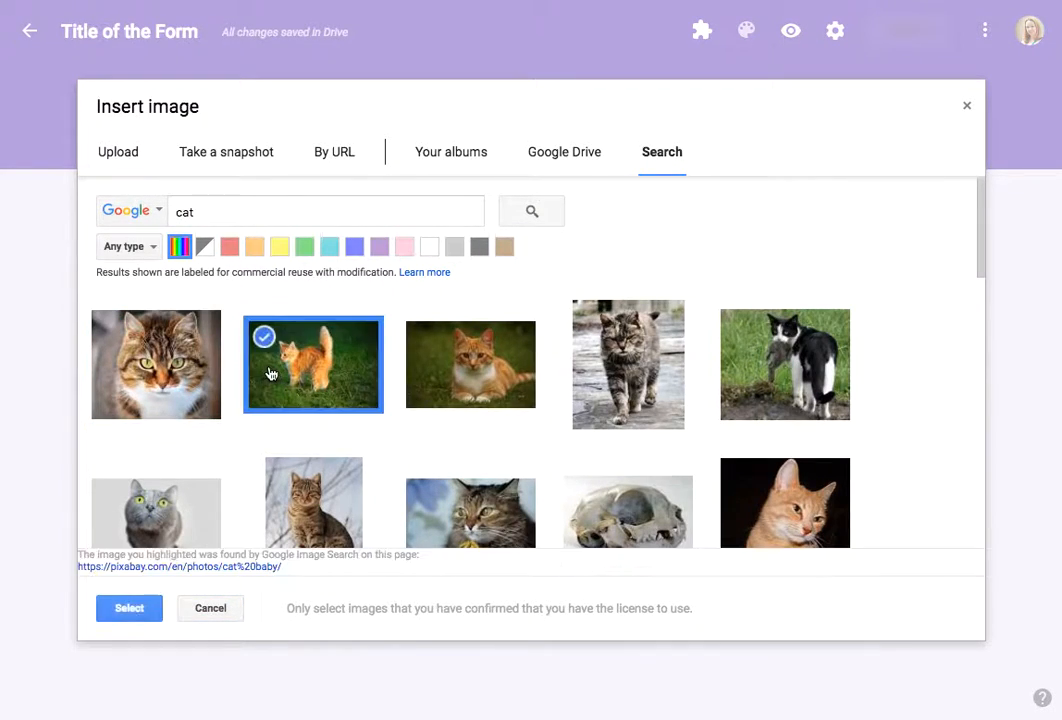
click(146, 608)
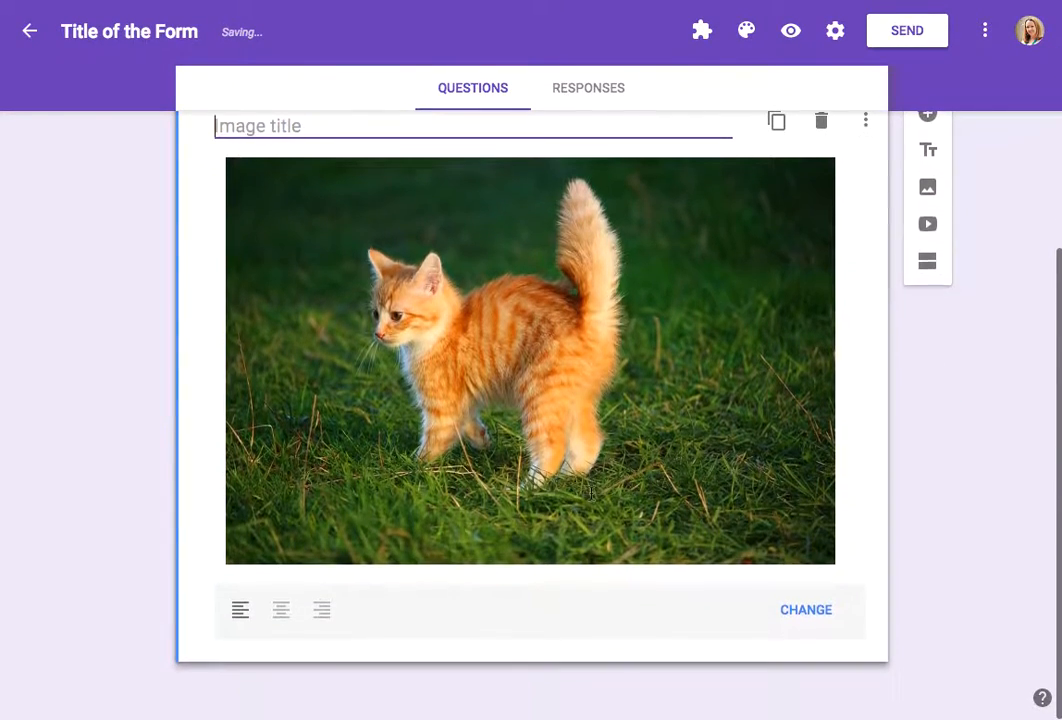
scroll(591, 493, up, 2)
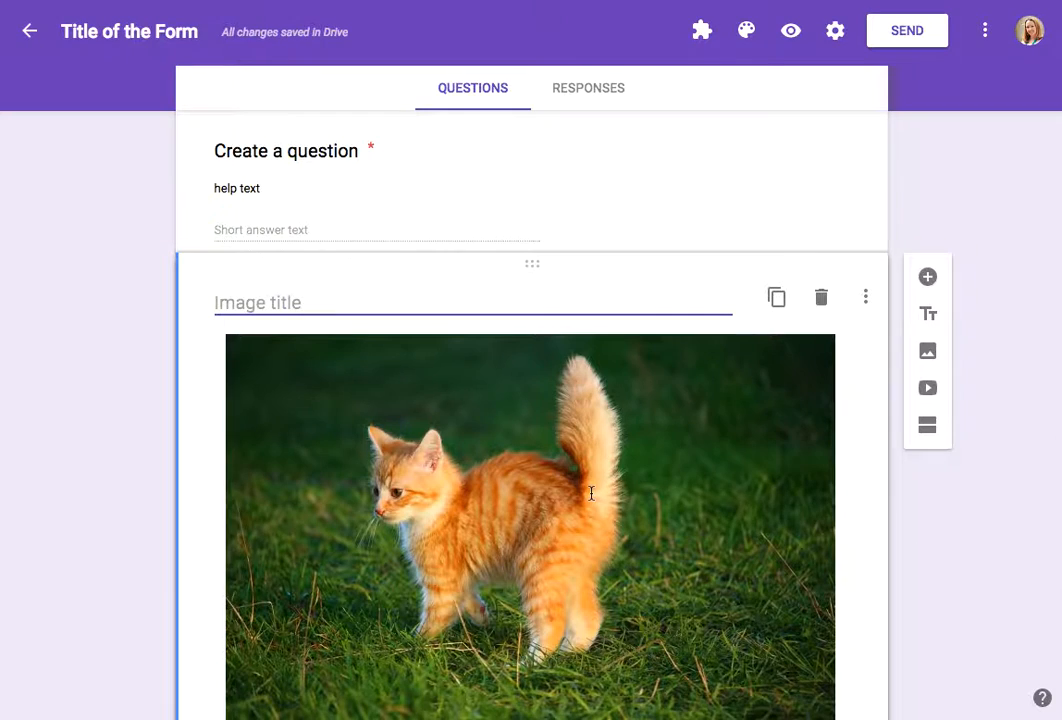
Step: Insert the YouTube video 'Funny Cats Compilation [Most See]' found by searching videos for 'cat' below the image
scroll(591, 493, down, 2)
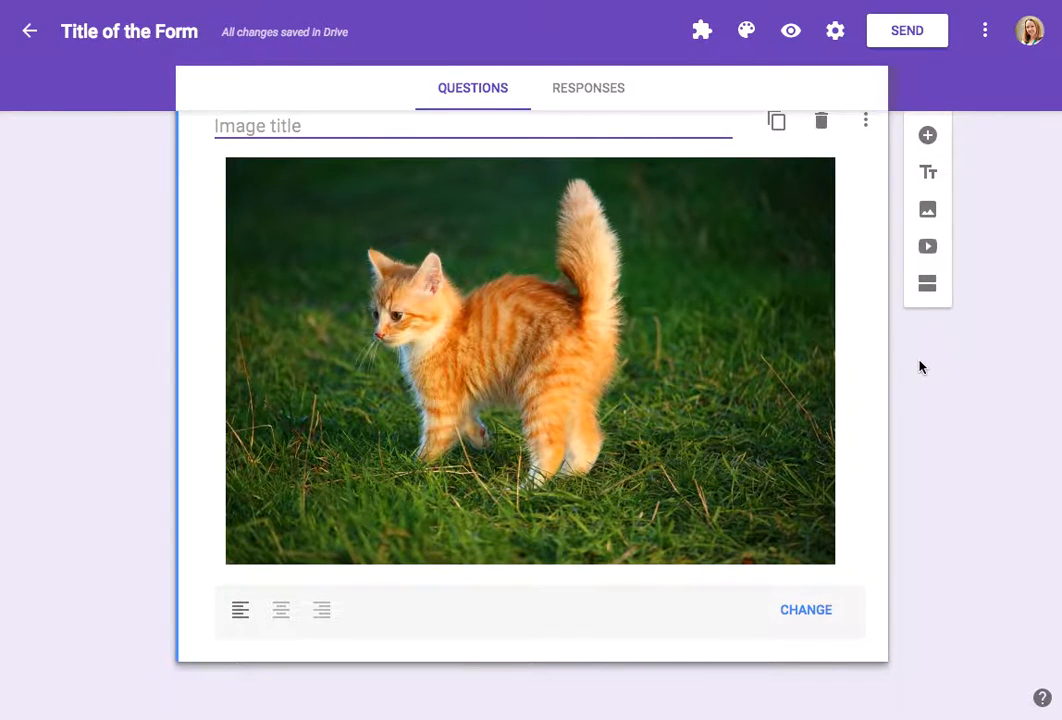
click(931, 252)
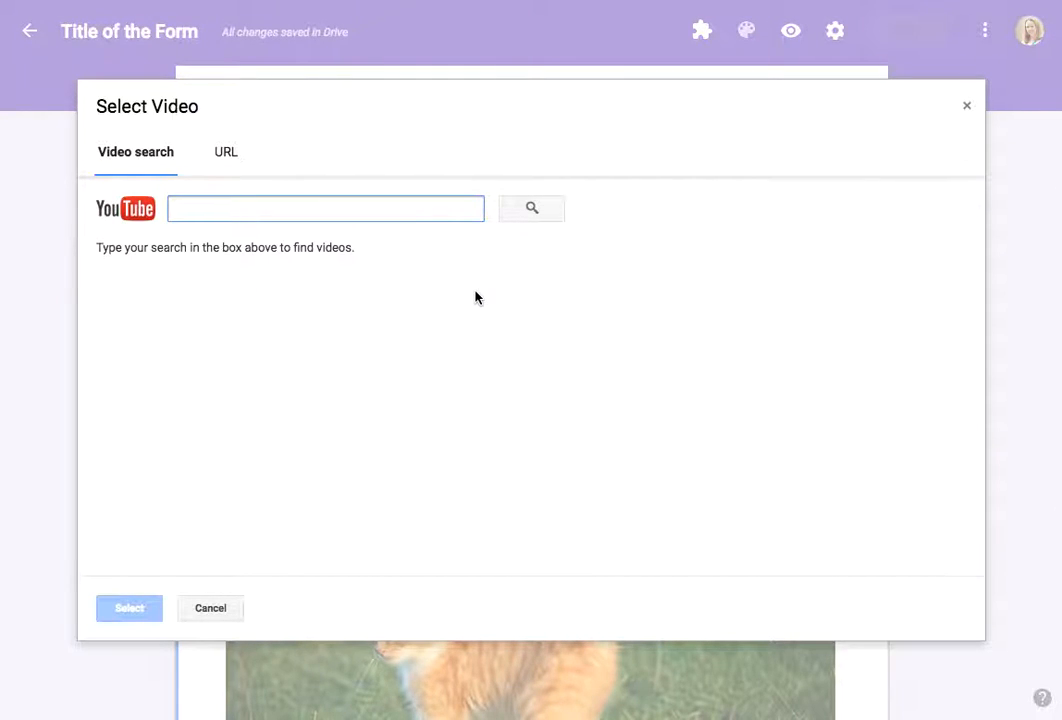
text(cat)
key(Return)
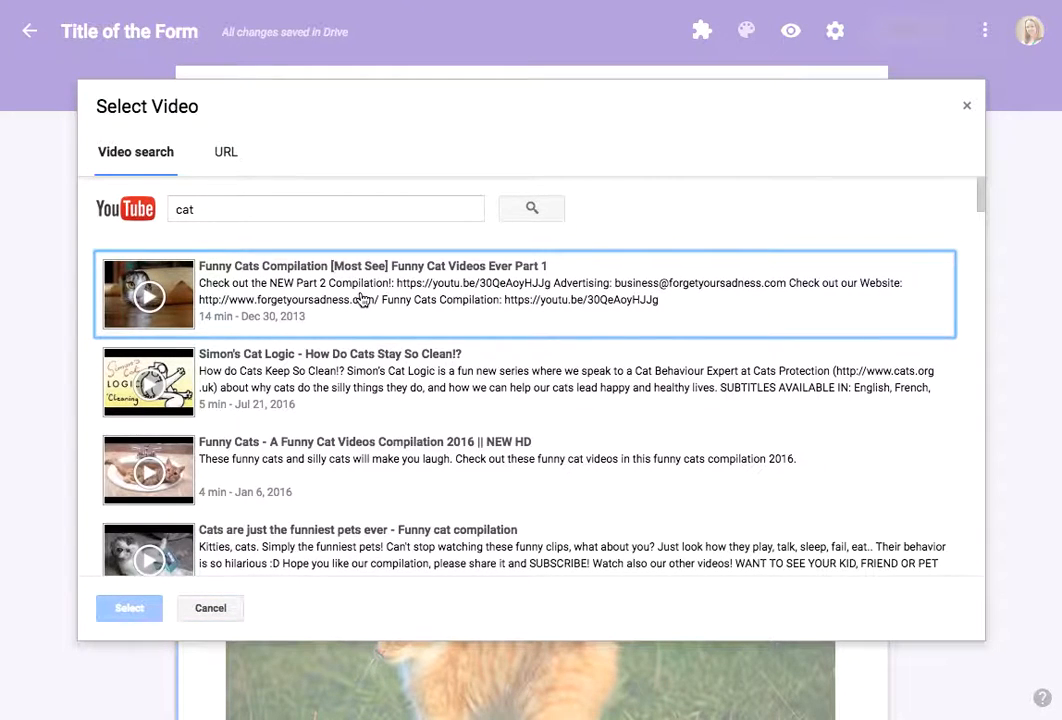
click(358, 292)
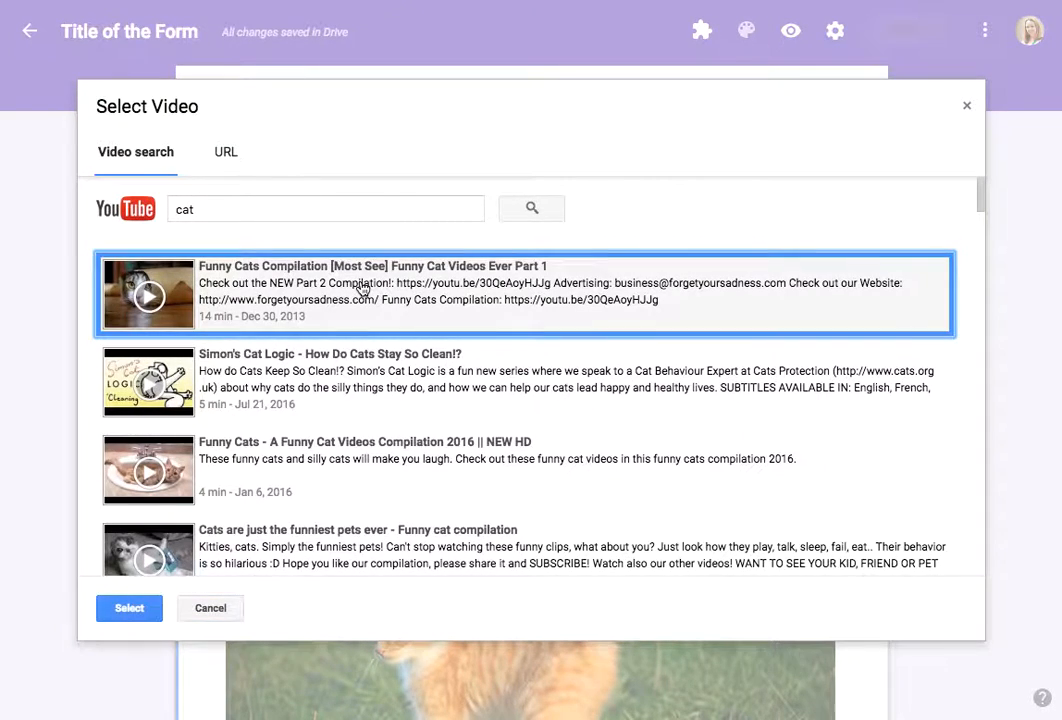
click(135, 608)
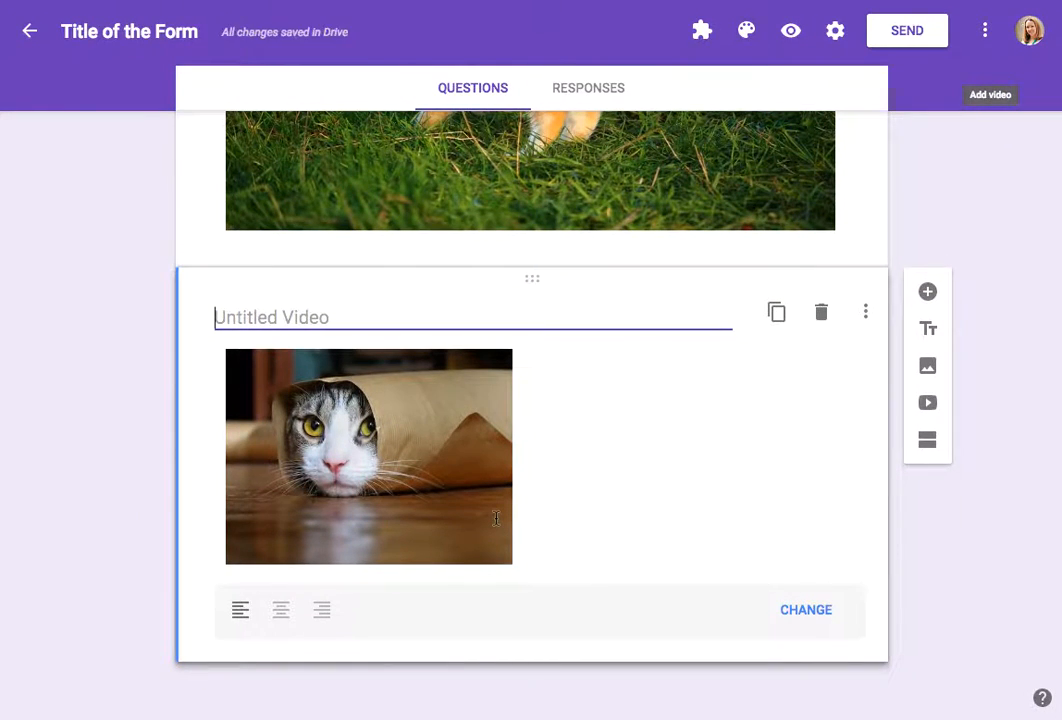
Step: Center the video and show its caption field
click(280, 610)
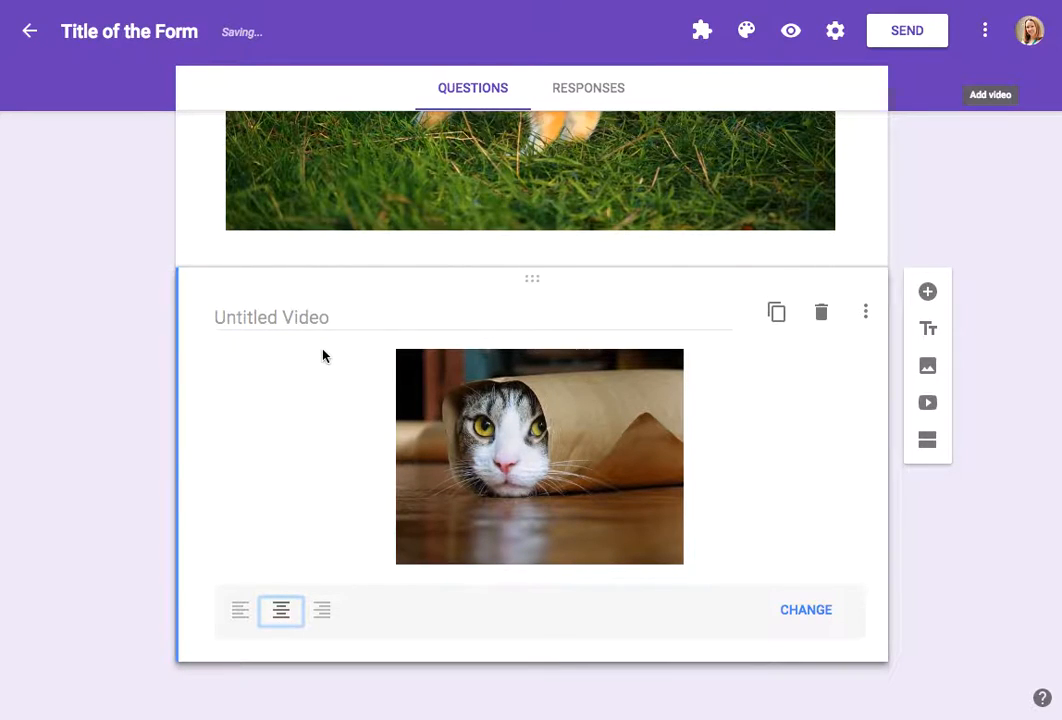
click(865, 312)
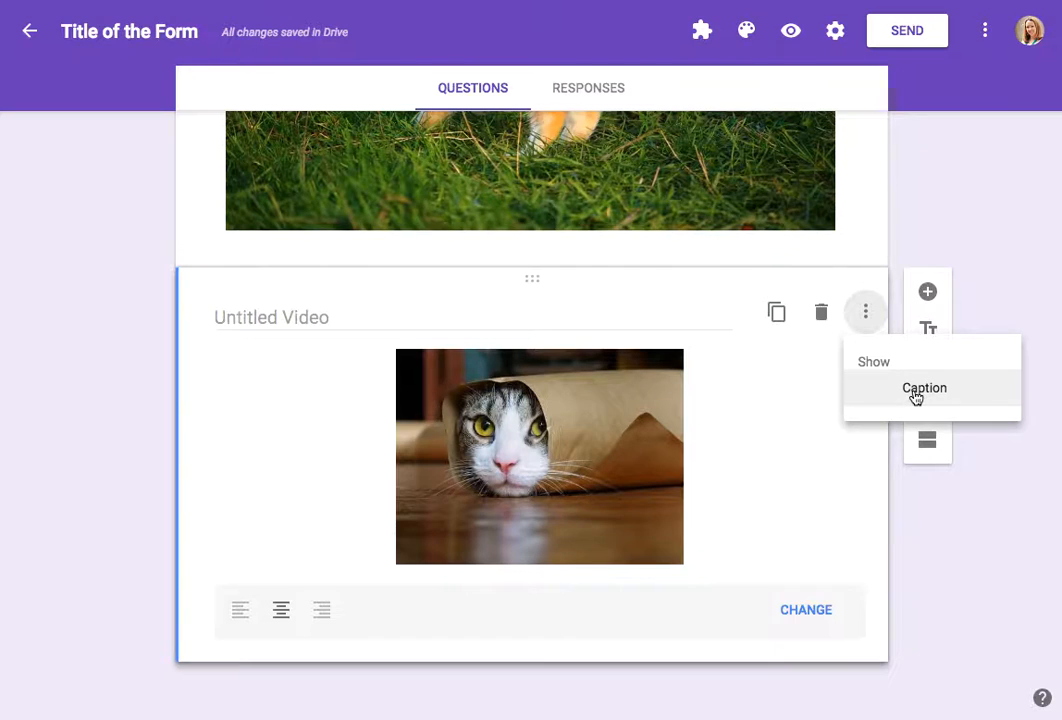
click(915, 392)
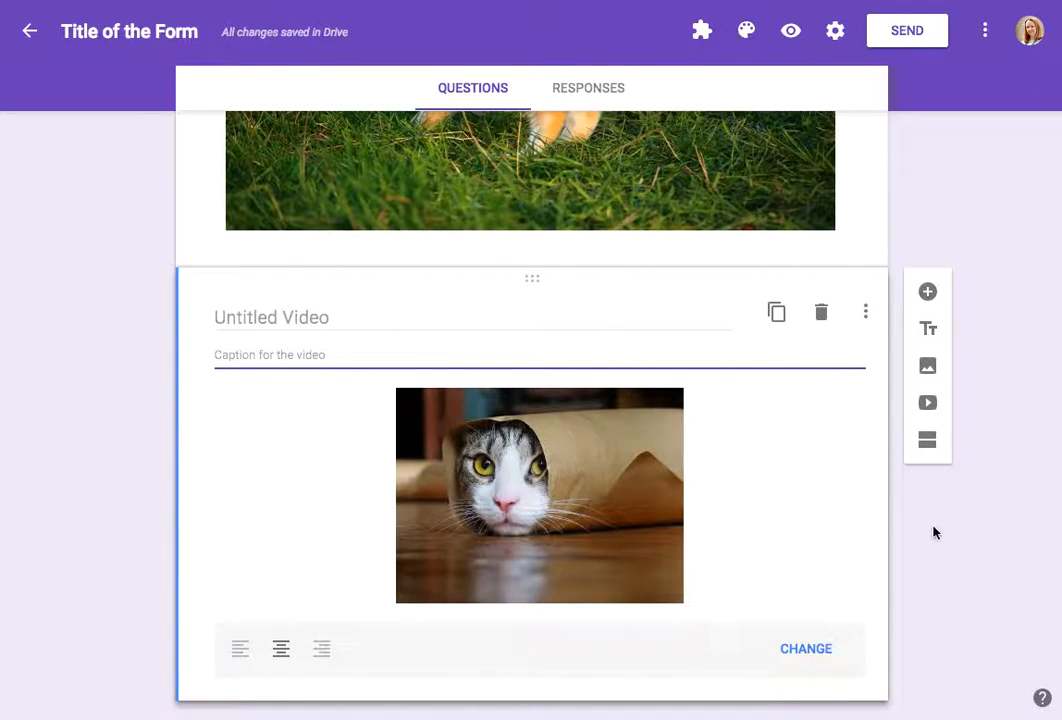
Step: Add a new section after the video and title it 'second page'
click(928, 440)
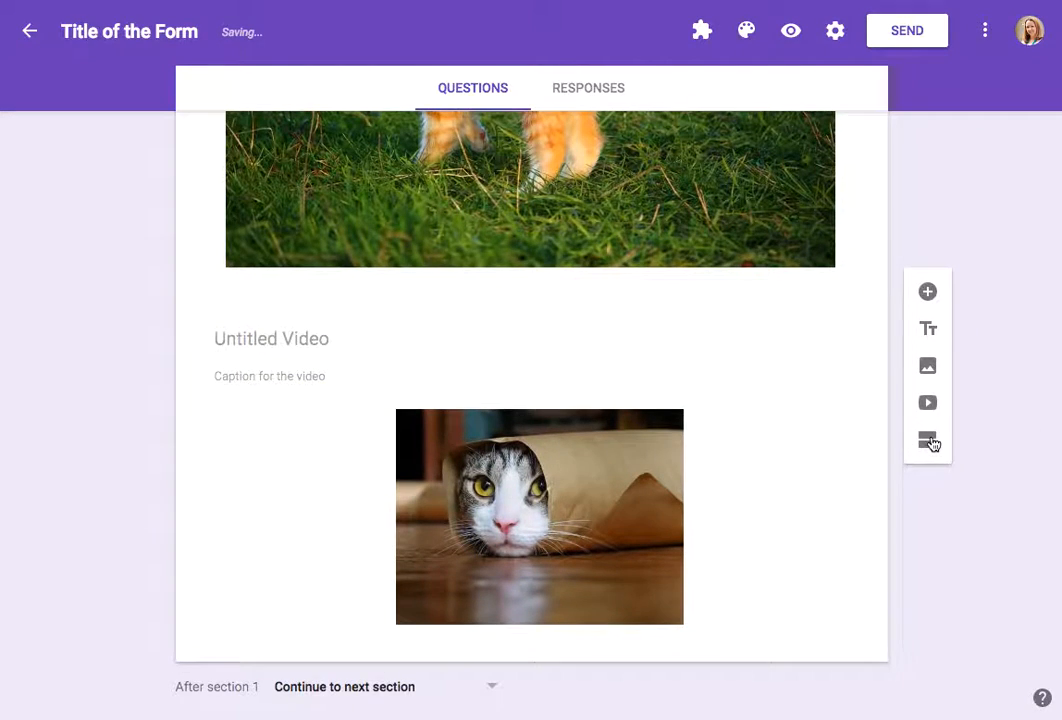
scroll(718, 417, up, 2)
scroll(718, 417, up, 5)
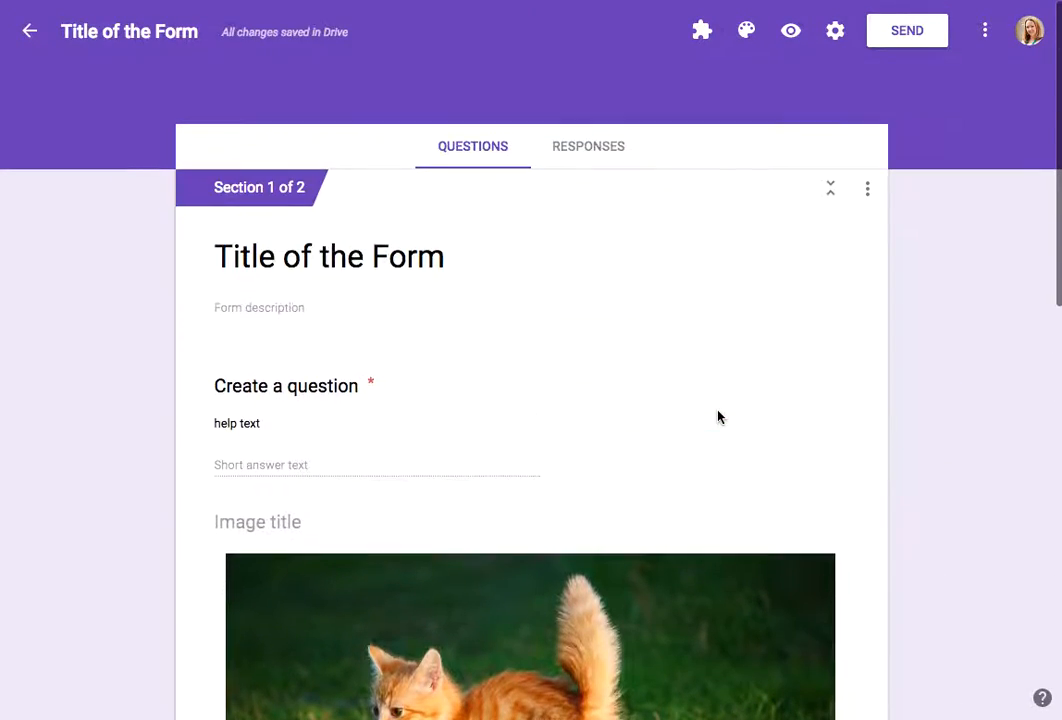
scroll(718, 417, down, 5)
scroll(718, 417, down, 4)
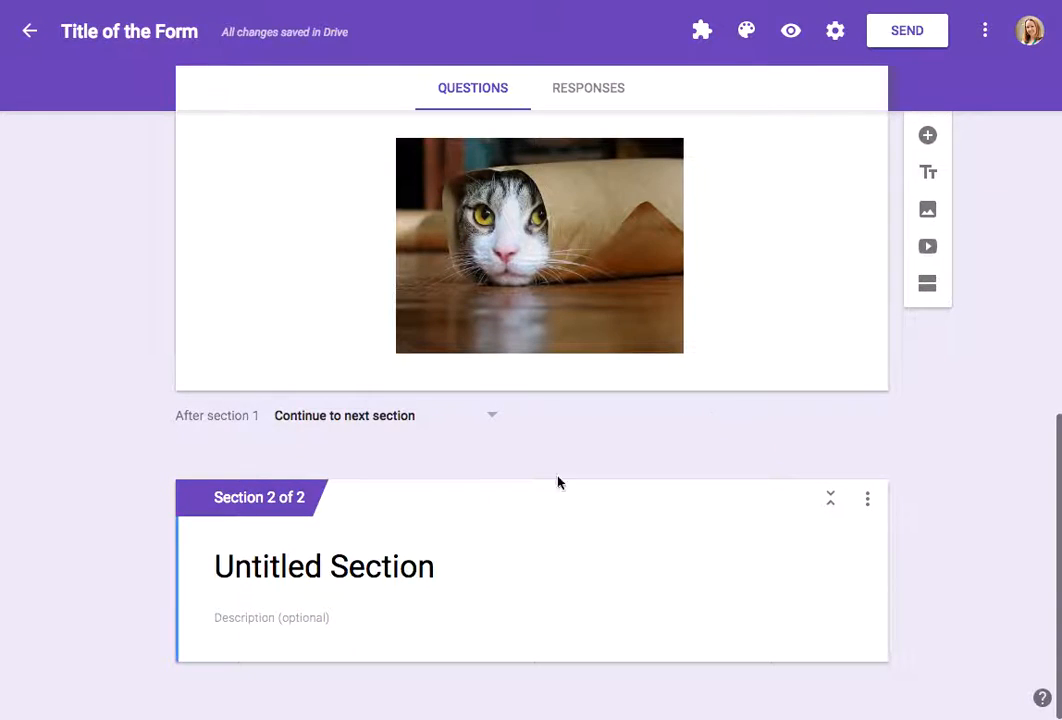
click(351, 586)
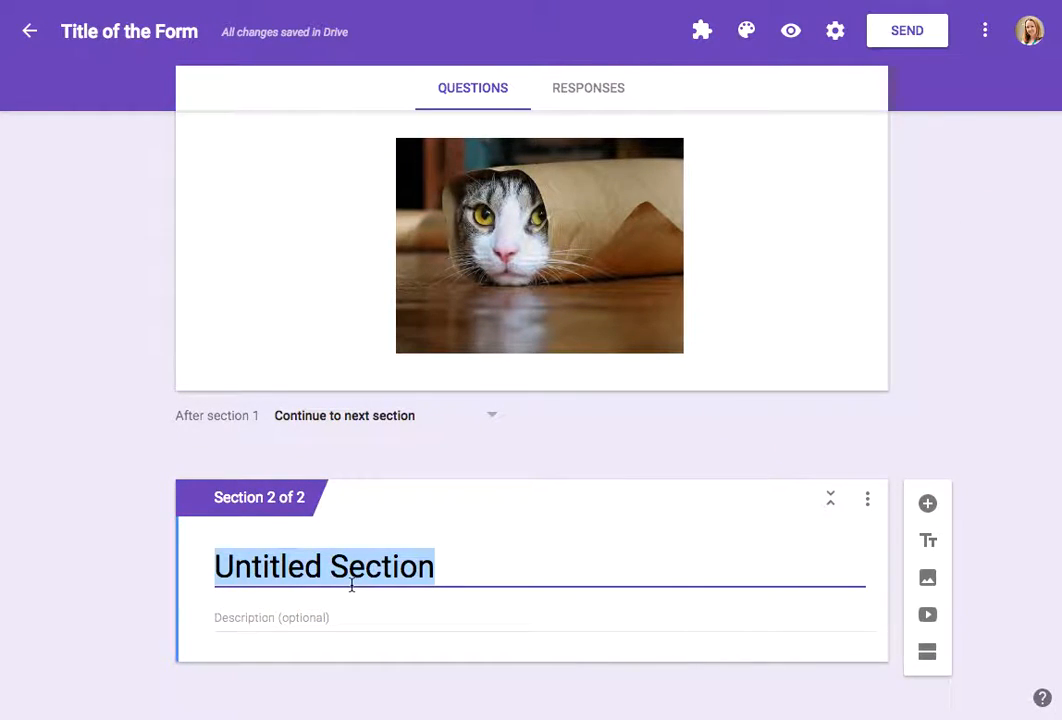
text(second page)
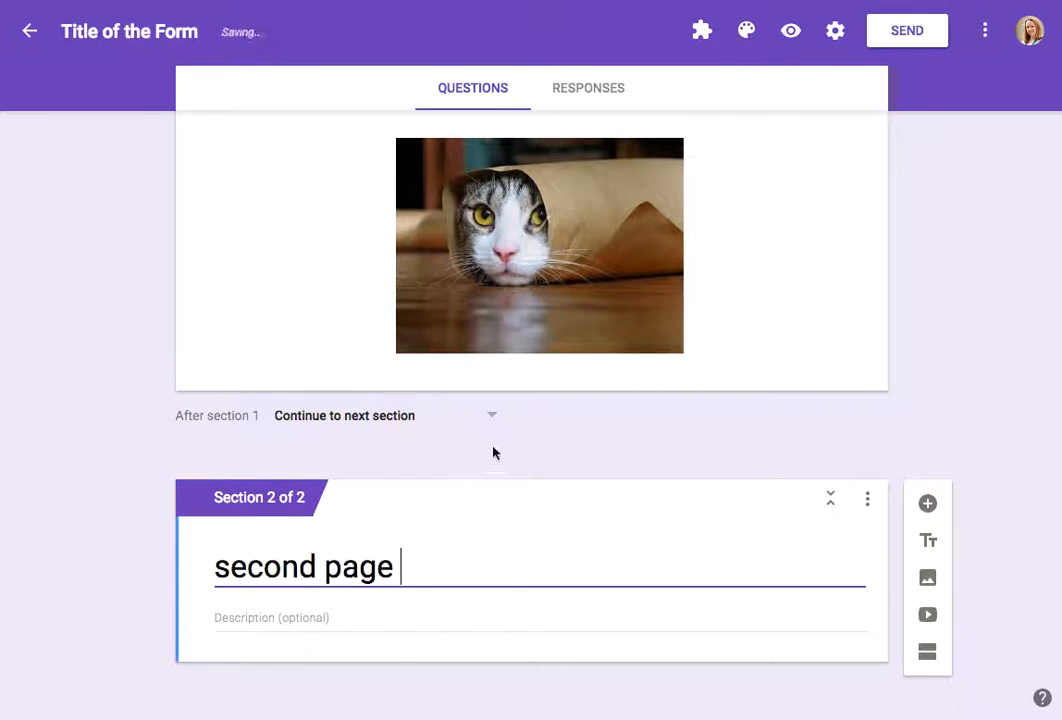
Step: Add a new Multiple choice question below the first question, titled 'Multiple choice'
scroll(495, 450, up, 10)
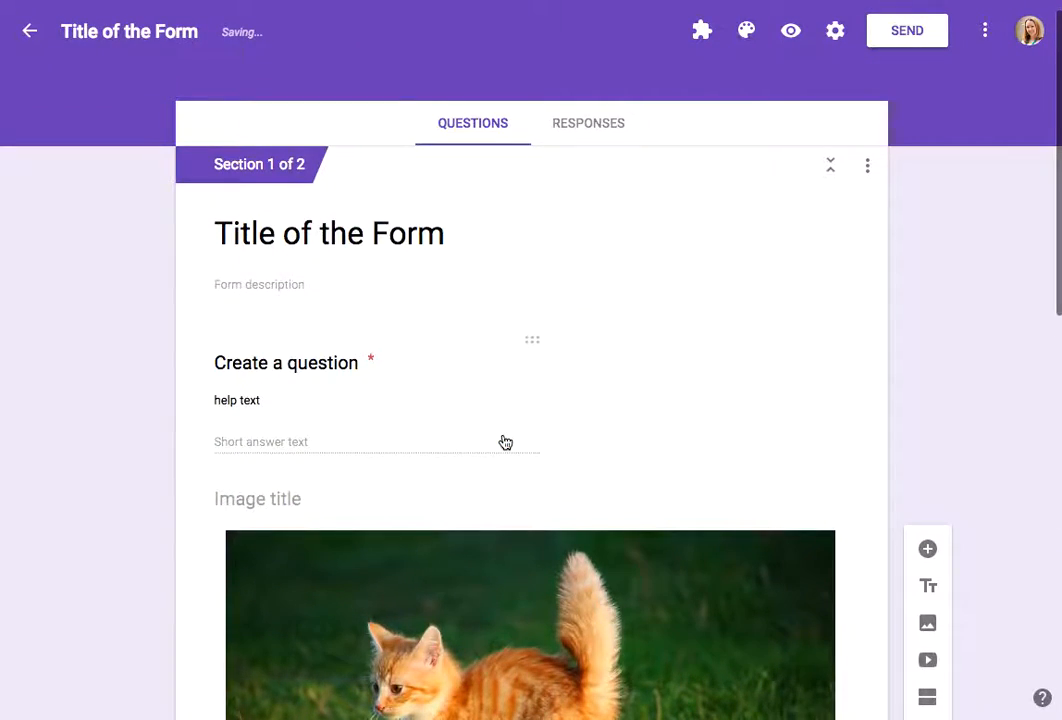
click(640, 401)
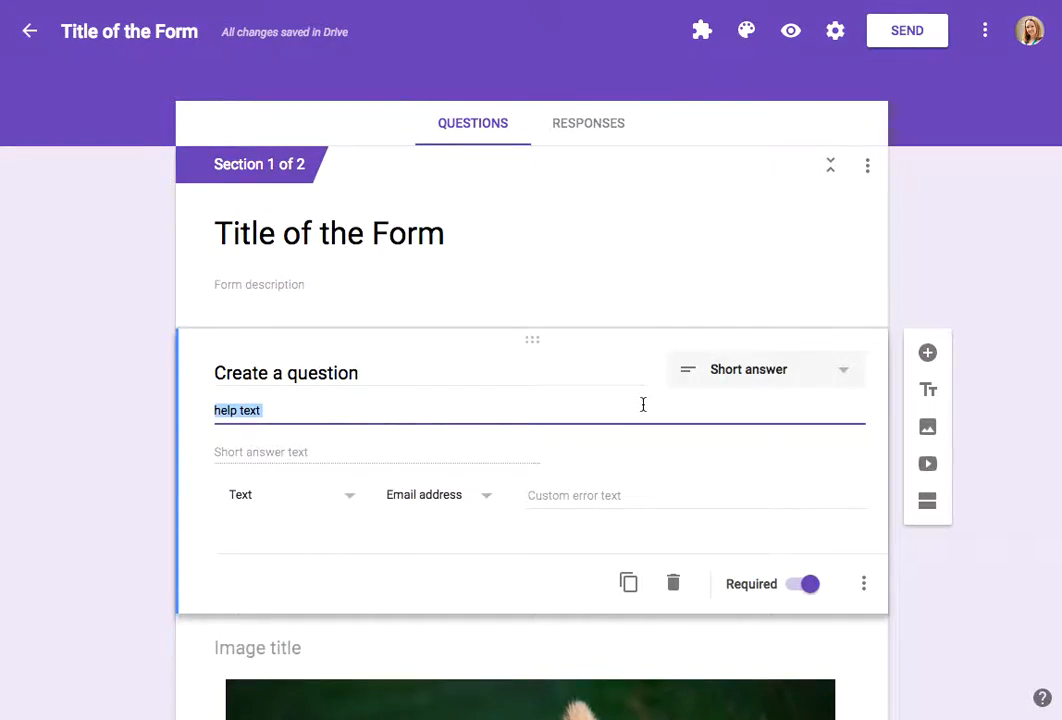
click(926, 353)
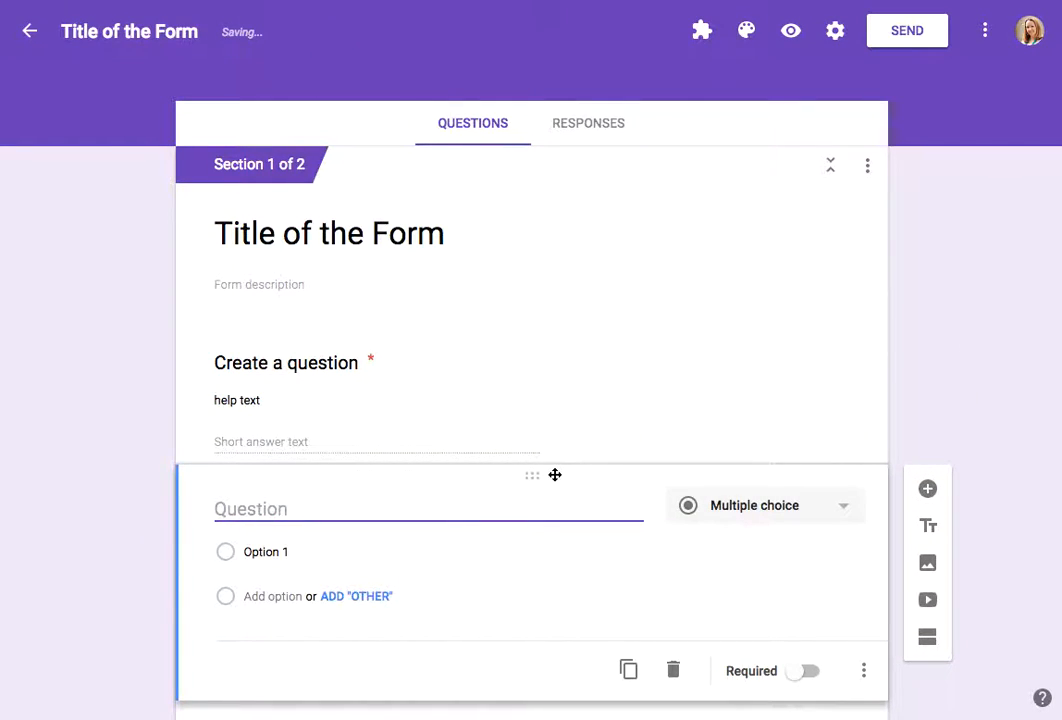
text(Multiple choice)
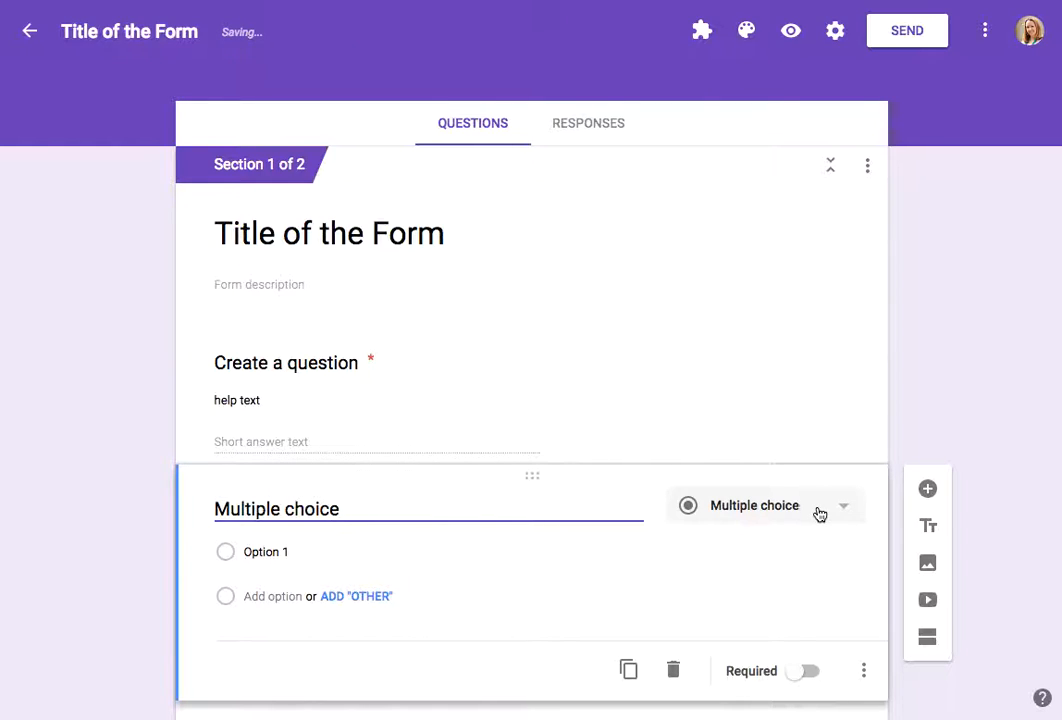
Step: Add a second option and turn on going to a section based on the answer
click(274, 596)
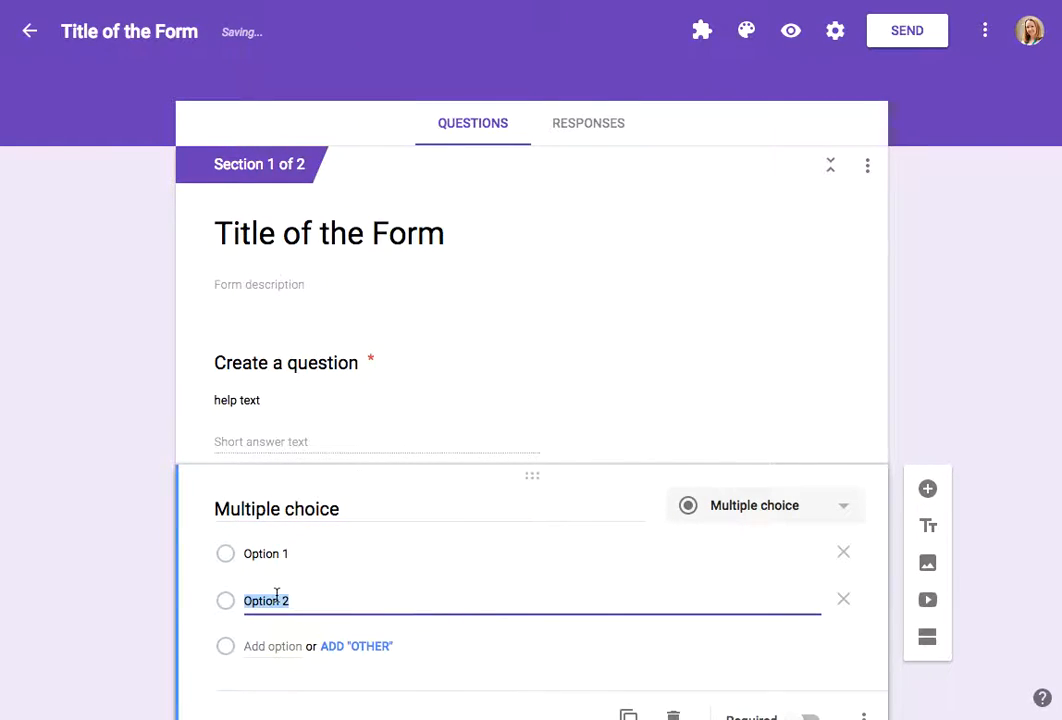
scroll(834, 545, down, 2)
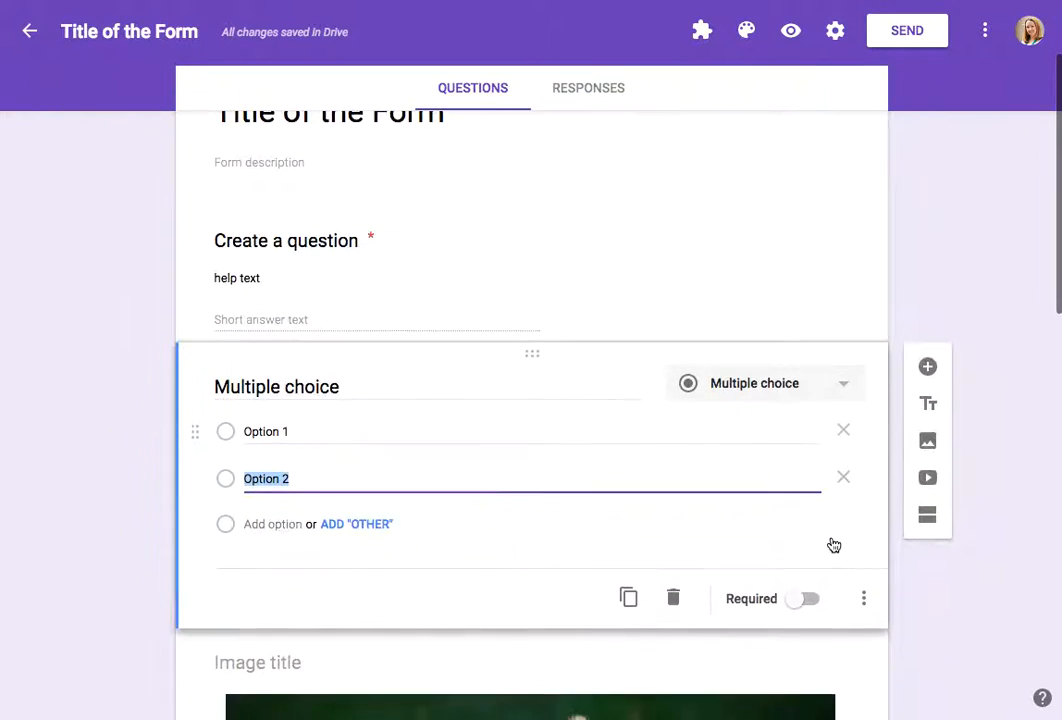
click(865, 591)
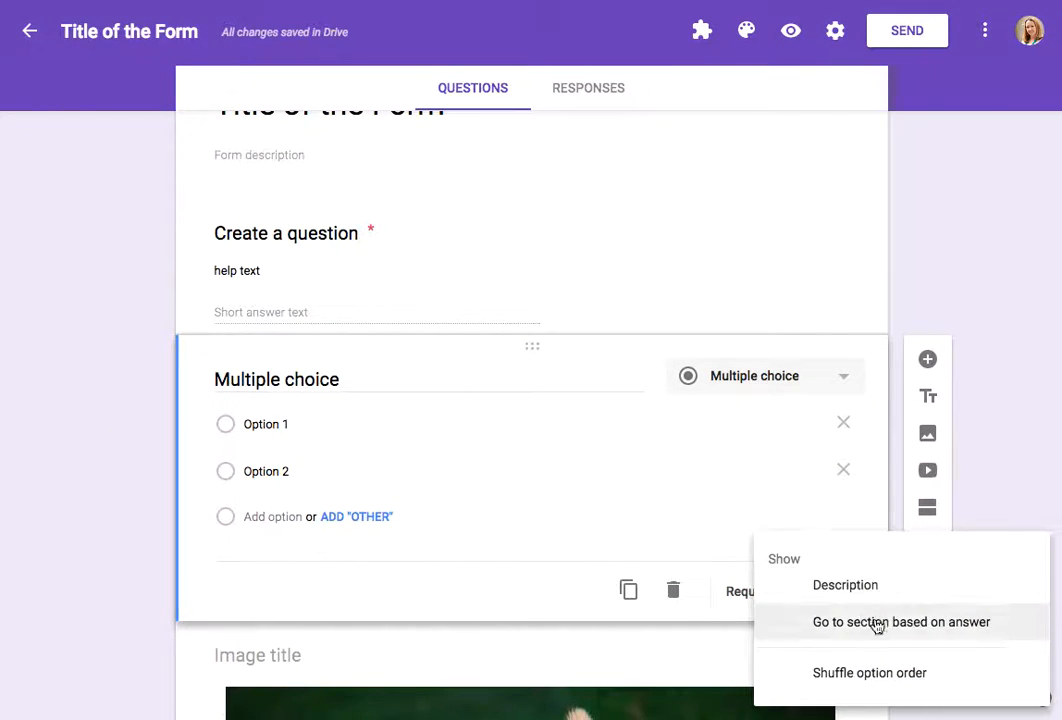
click(877, 624)
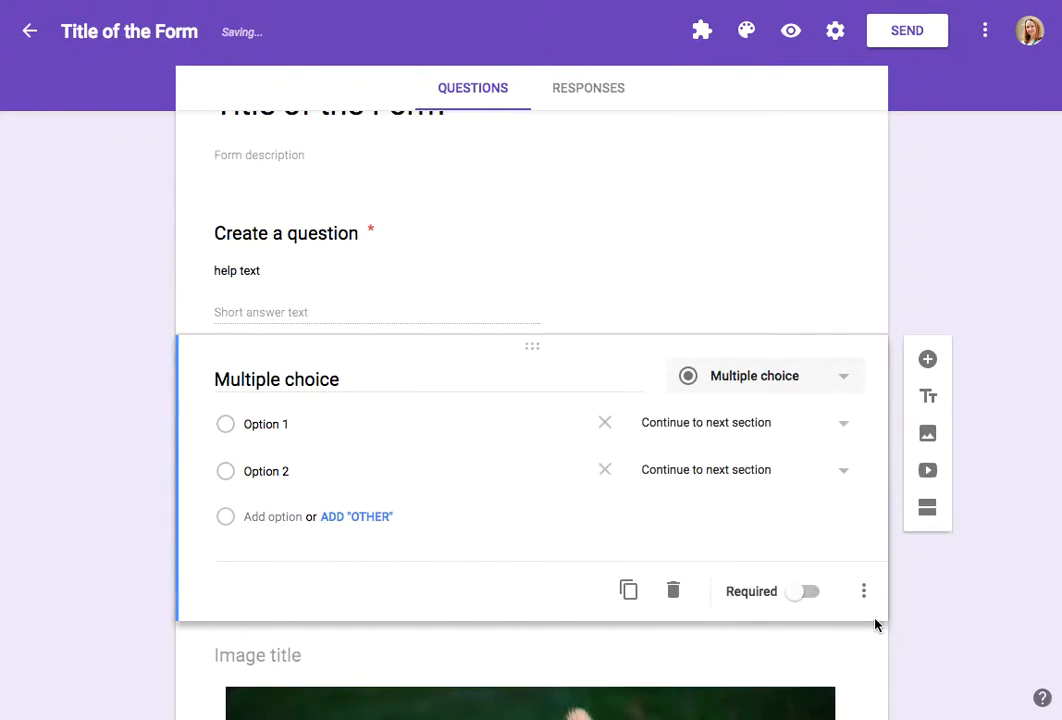
Step: Send Option 1 to section 2 (second page) and Option 2 to Submit form
click(847, 433)
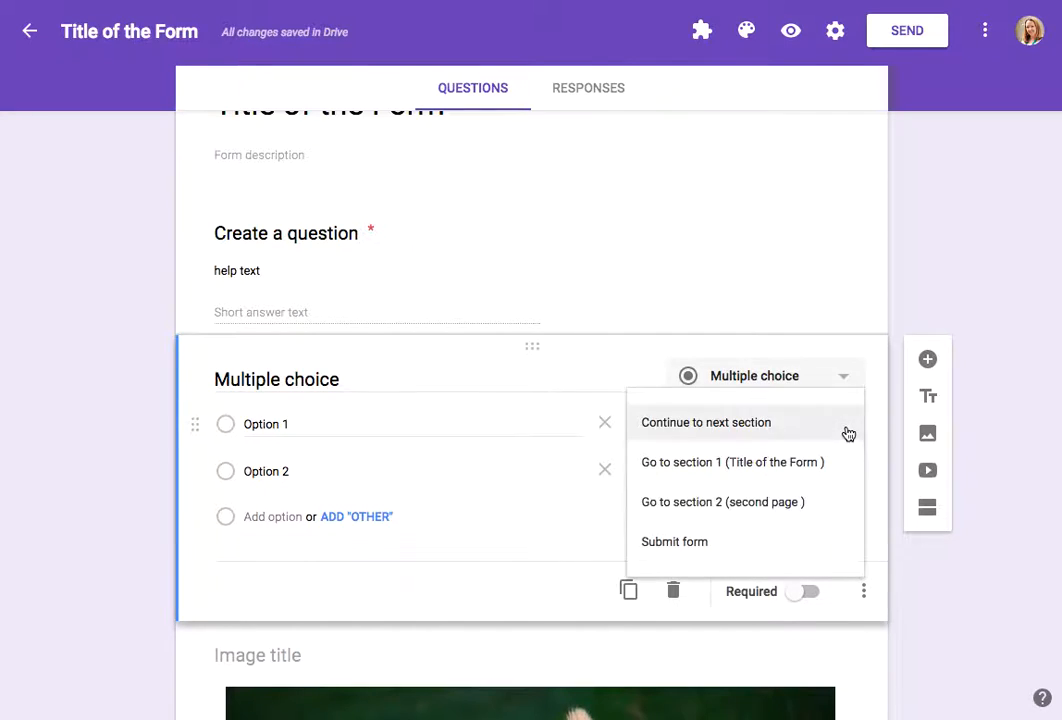
click(809, 504)
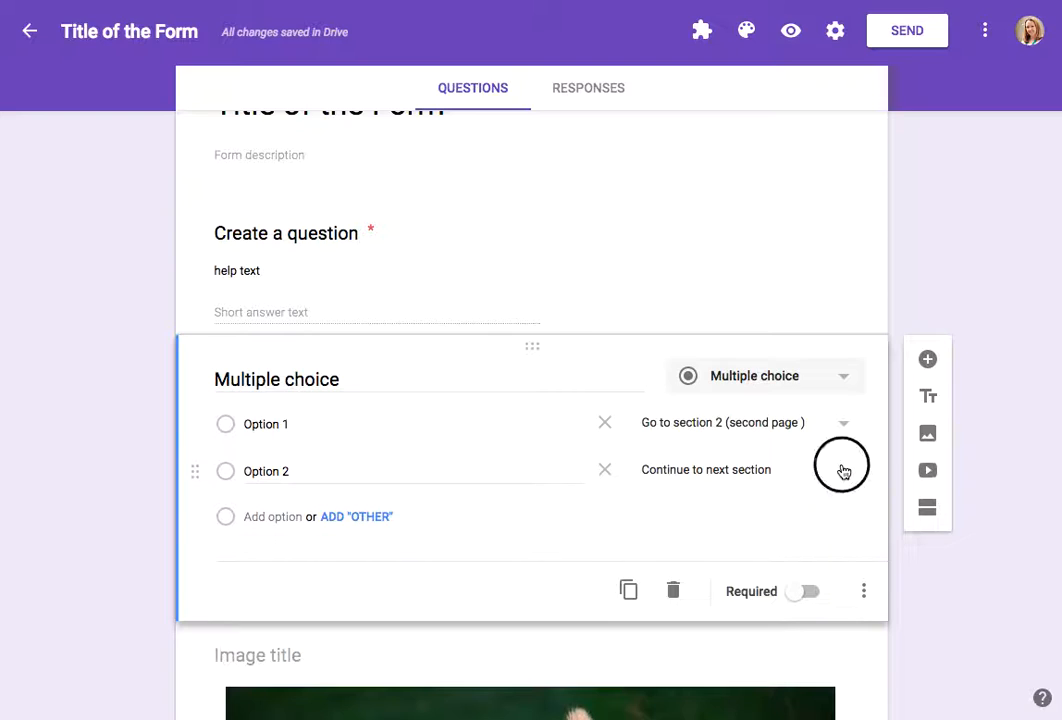
click(840, 469)
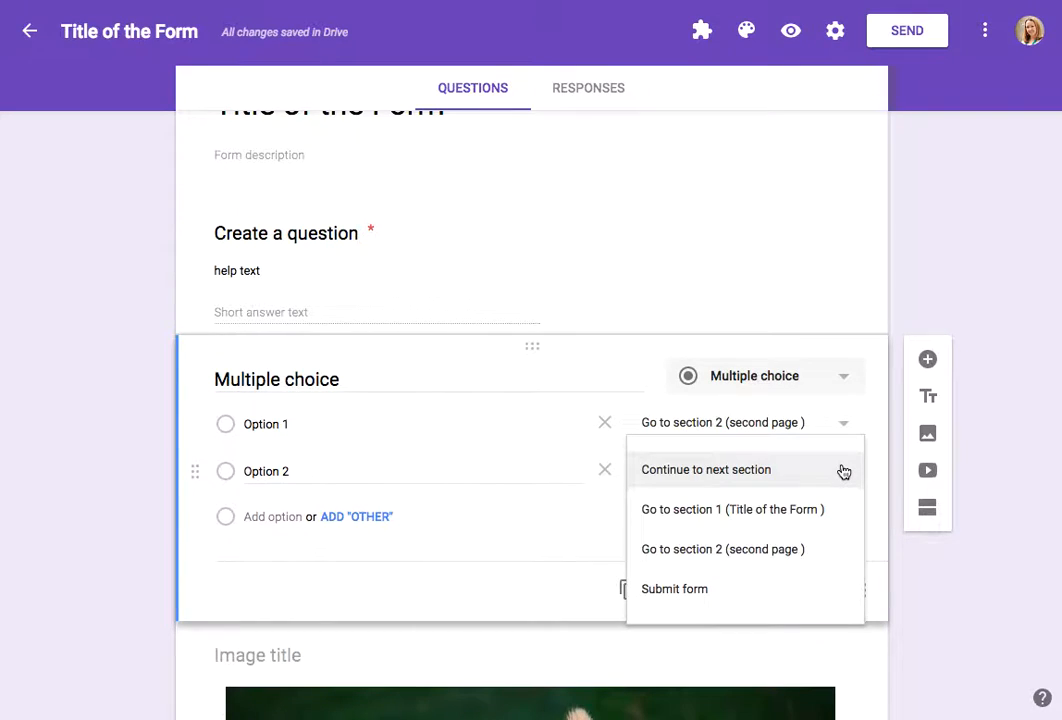
click(789, 604)
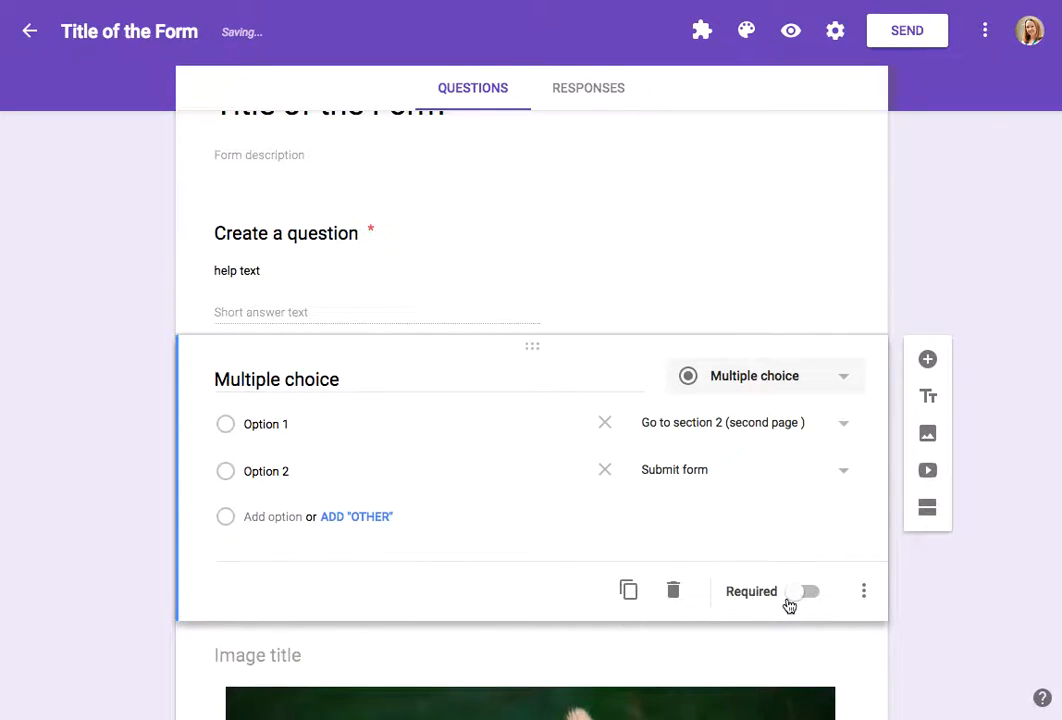
Step: Open the add-ons menu to view the installed add-ons
scroll(919, 614, down, 1)
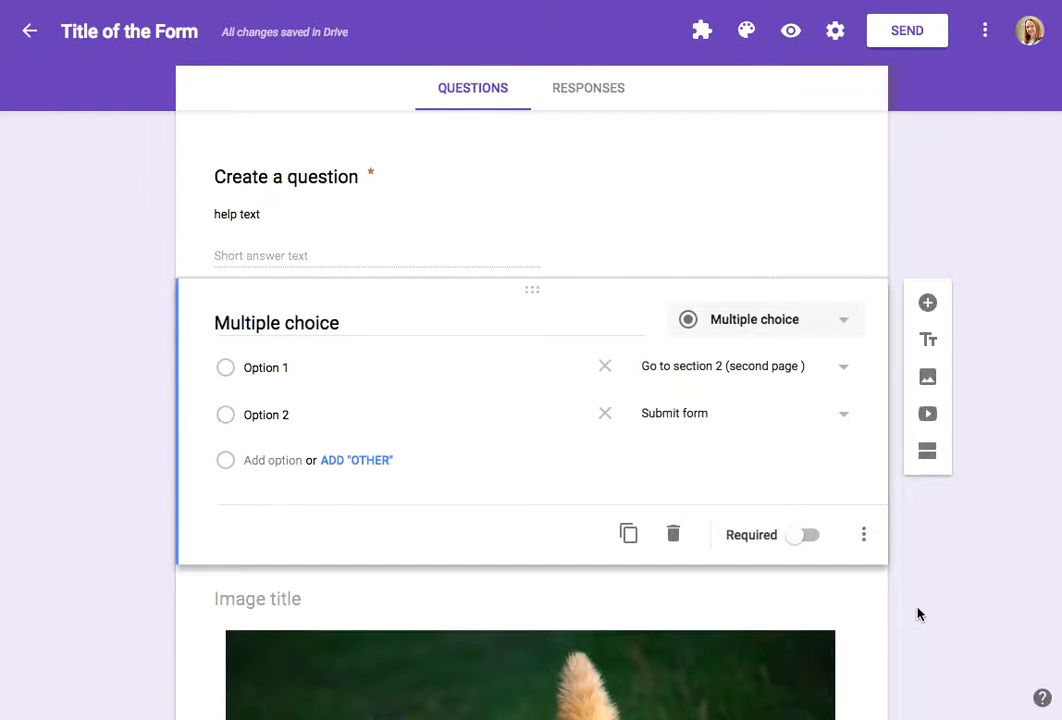
scroll(919, 614, up, 4)
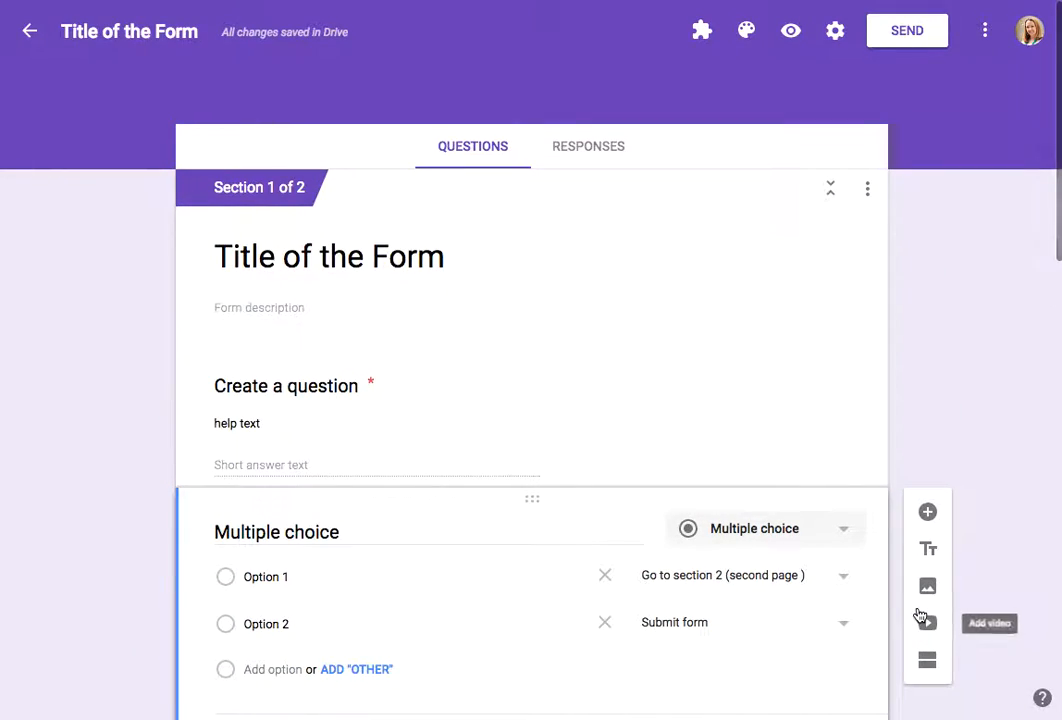
click(702, 33)
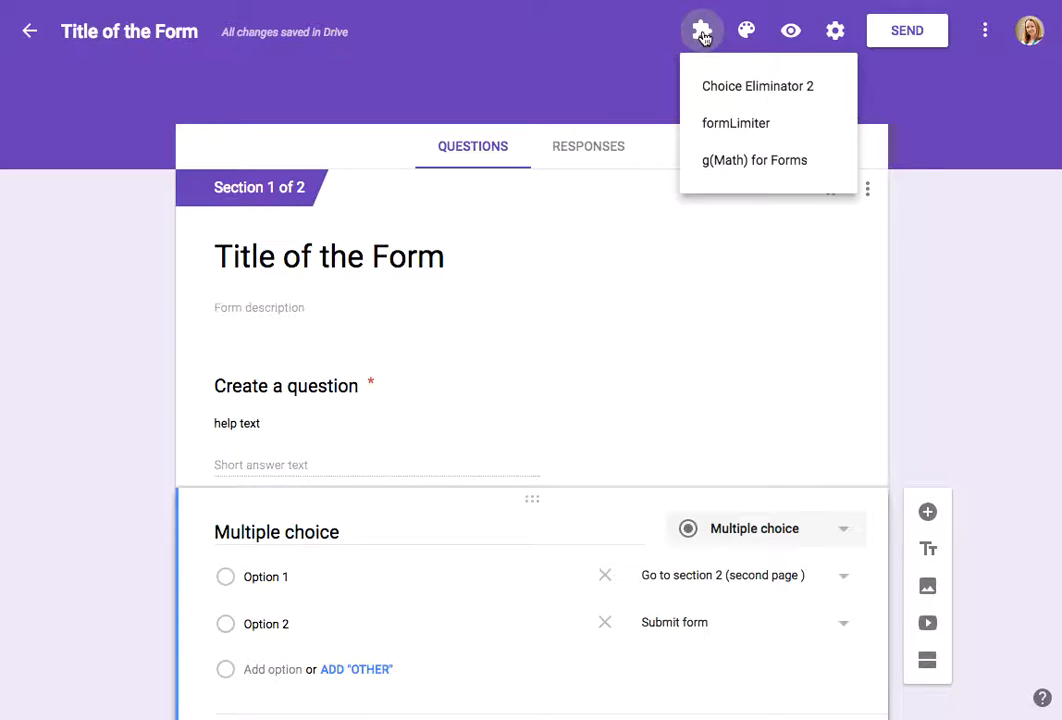
click(745, 33)
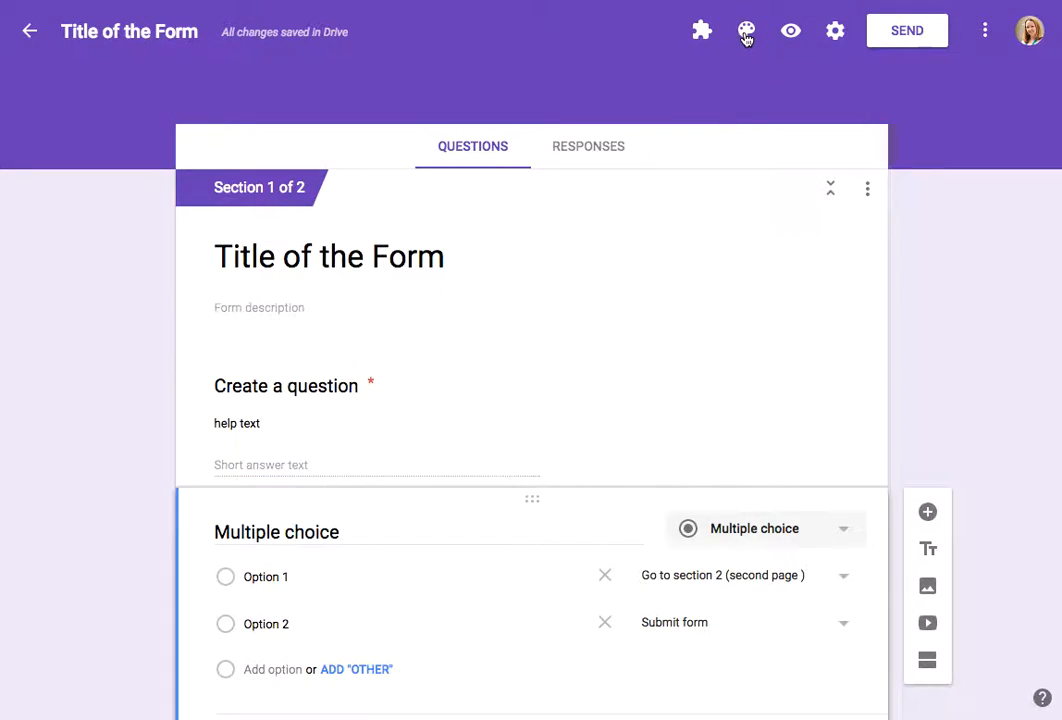
Step: Apply the colourful candy image theme to the form's header
click(746, 36)
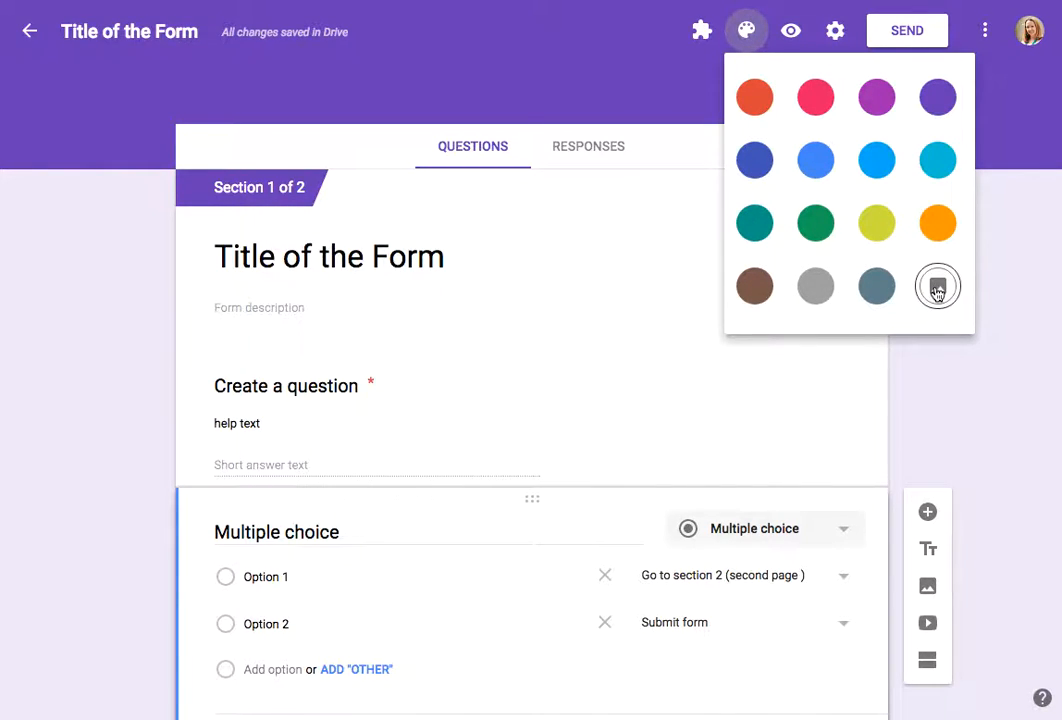
click(937, 289)
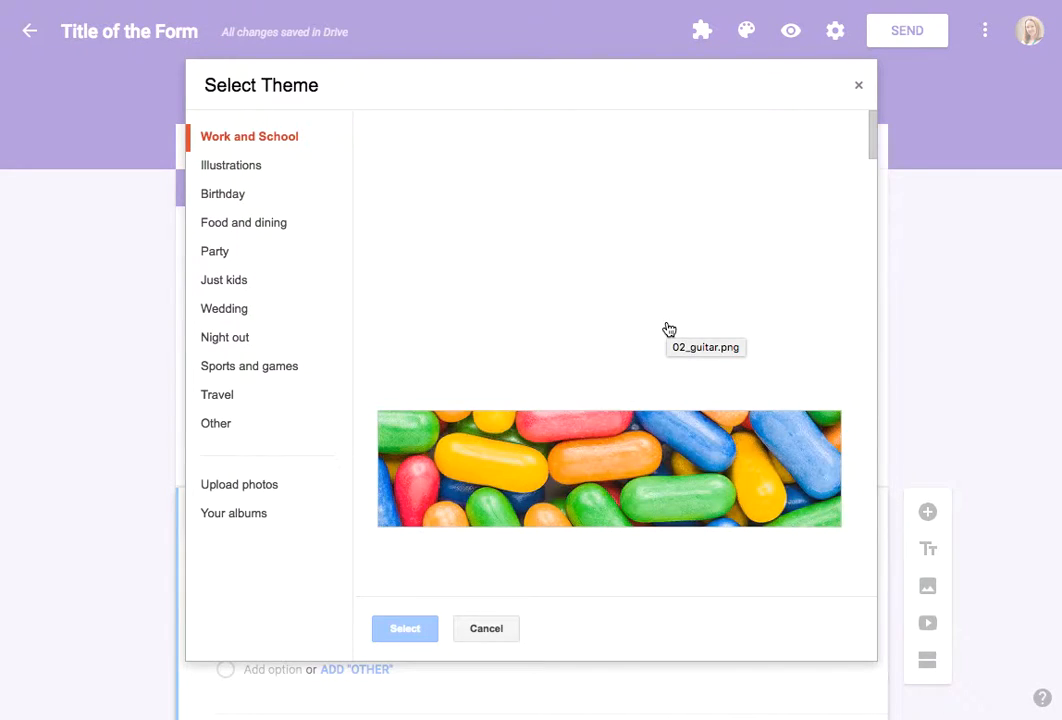
click(619, 488)
click(405, 628)
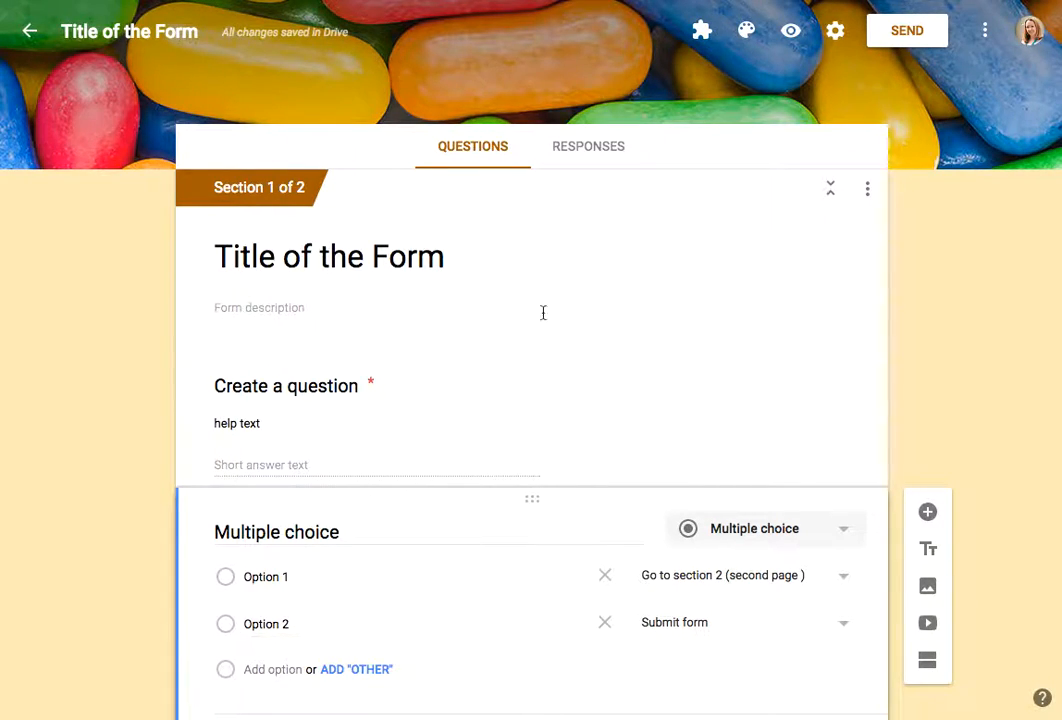
Step: Preview the form and scroll through its questions, image and video
click(794, 40)
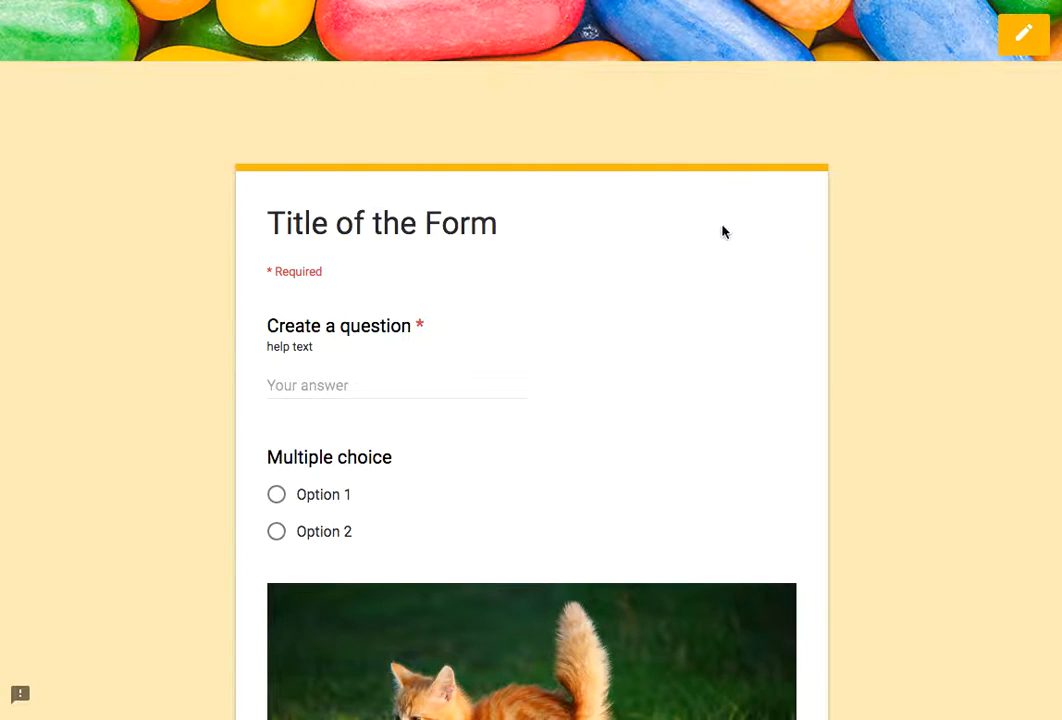
scroll(723, 230, down, 3)
scroll(723, 231, down, 5)
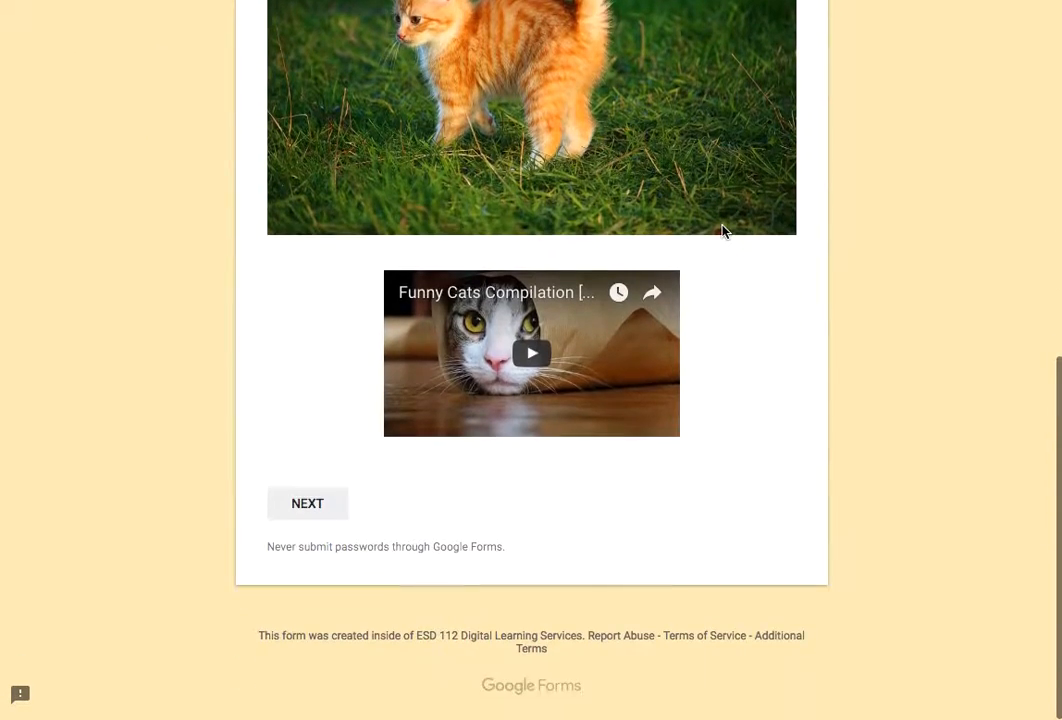
scroll(725, 231, up, 3)
scroll(725, 231, up, 5)
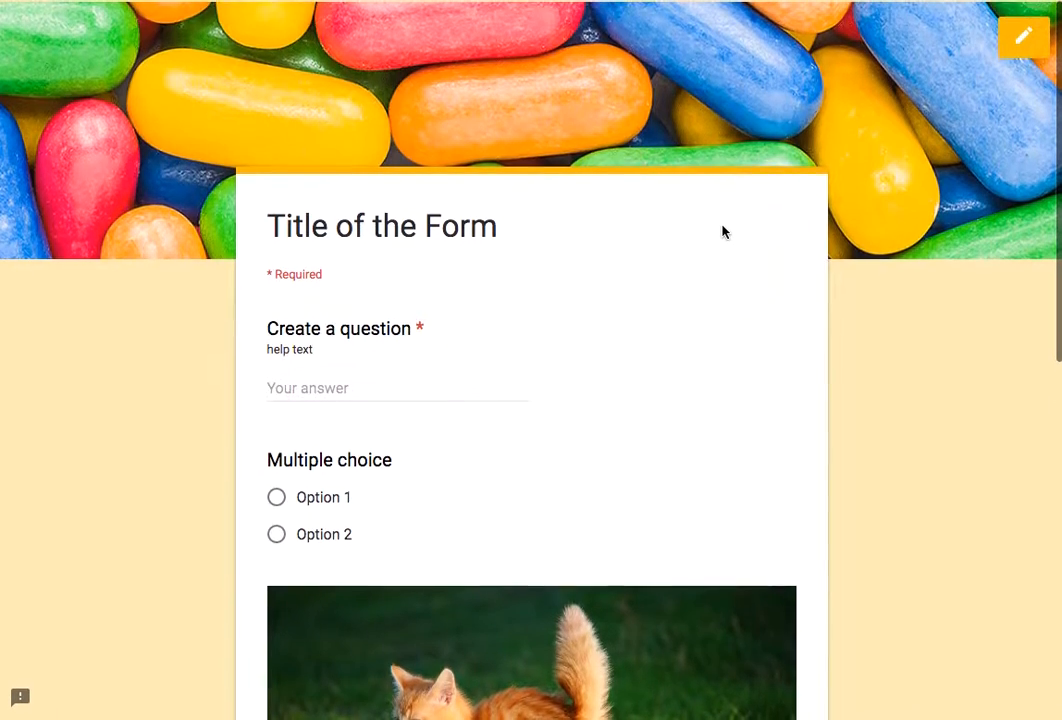
Step: In the preview, answer the first question with an e-mail address, choose Option 1 and submit the response
scroll(723, 231, down, 2)
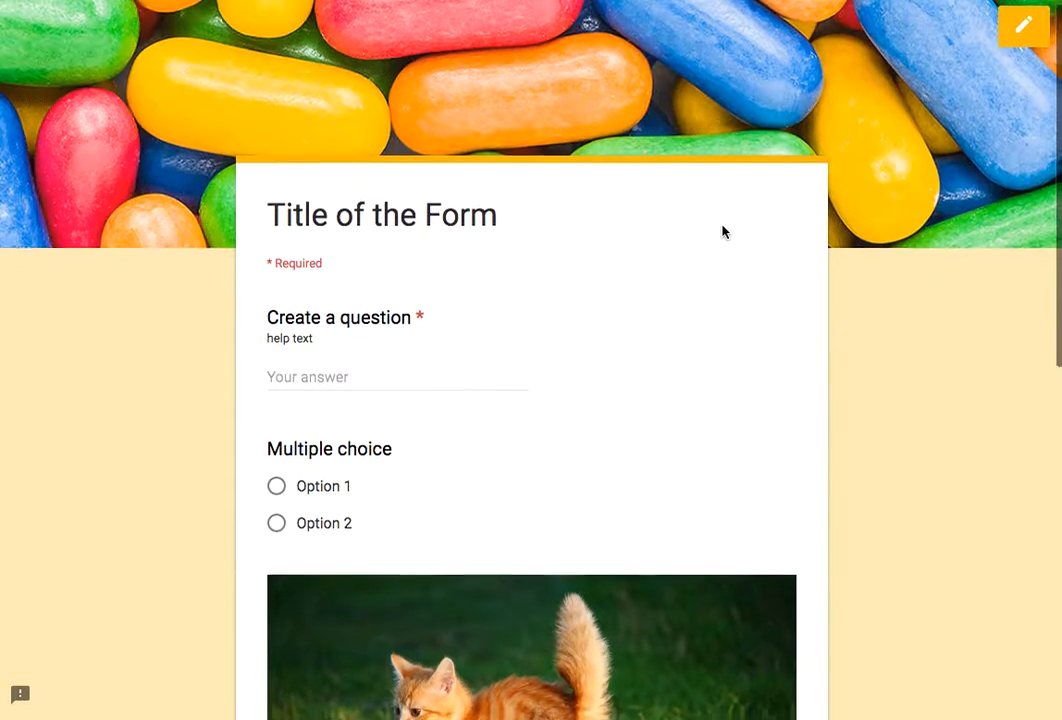
click(401, 297)
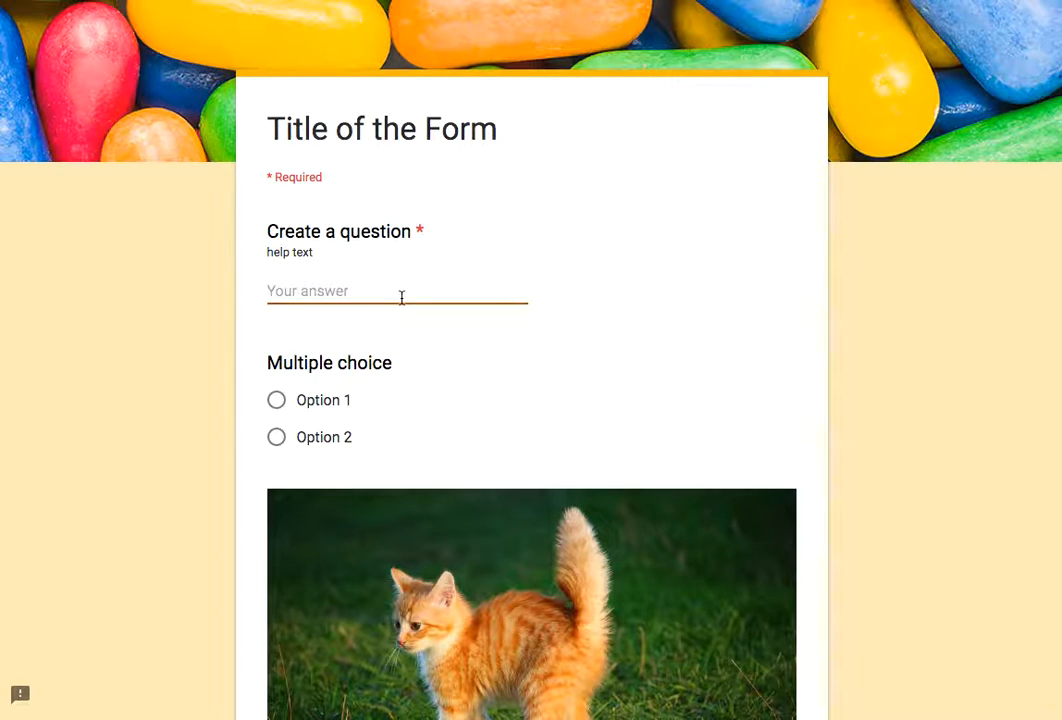
click(277, 400)
scroll(510, 417, down, 4)
scroll(510, 417, down, 2)
click(292, 510)
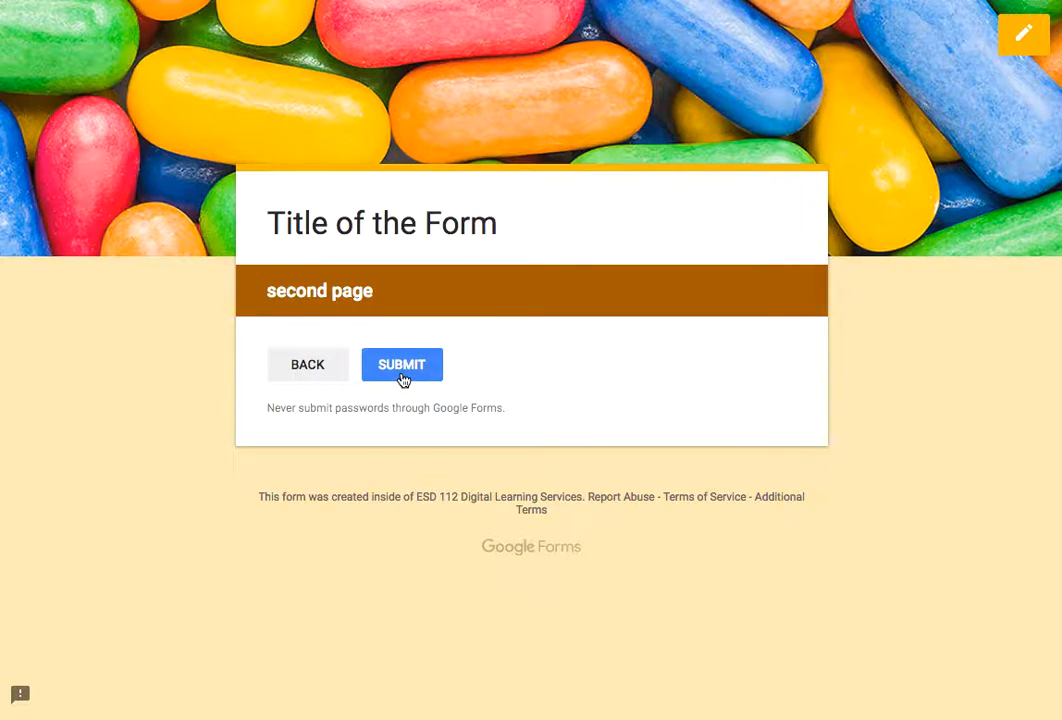
click(402, 366)
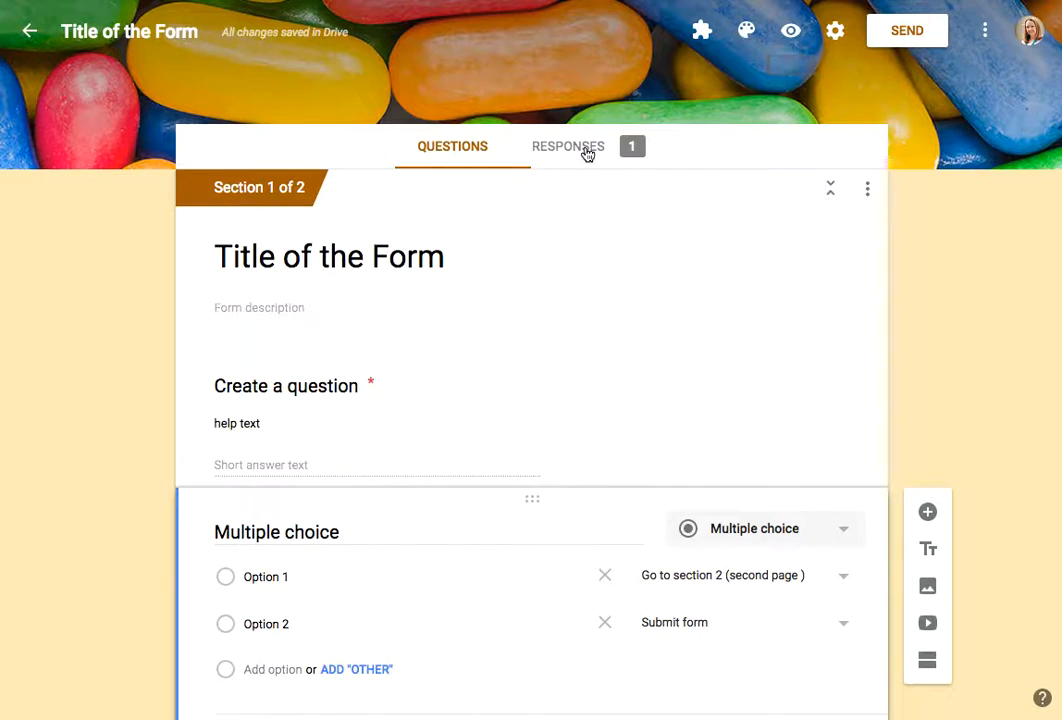
Step: Review the submitted response in the summary and individual response views
click(587, 150)
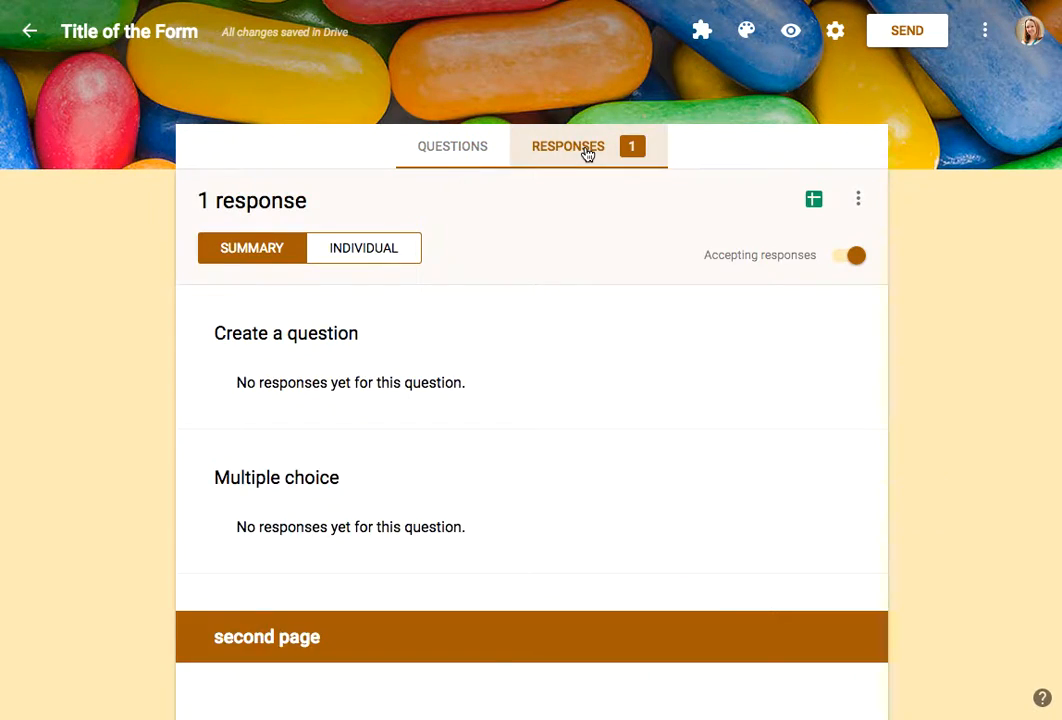
scroll(543, 479, down, 3)
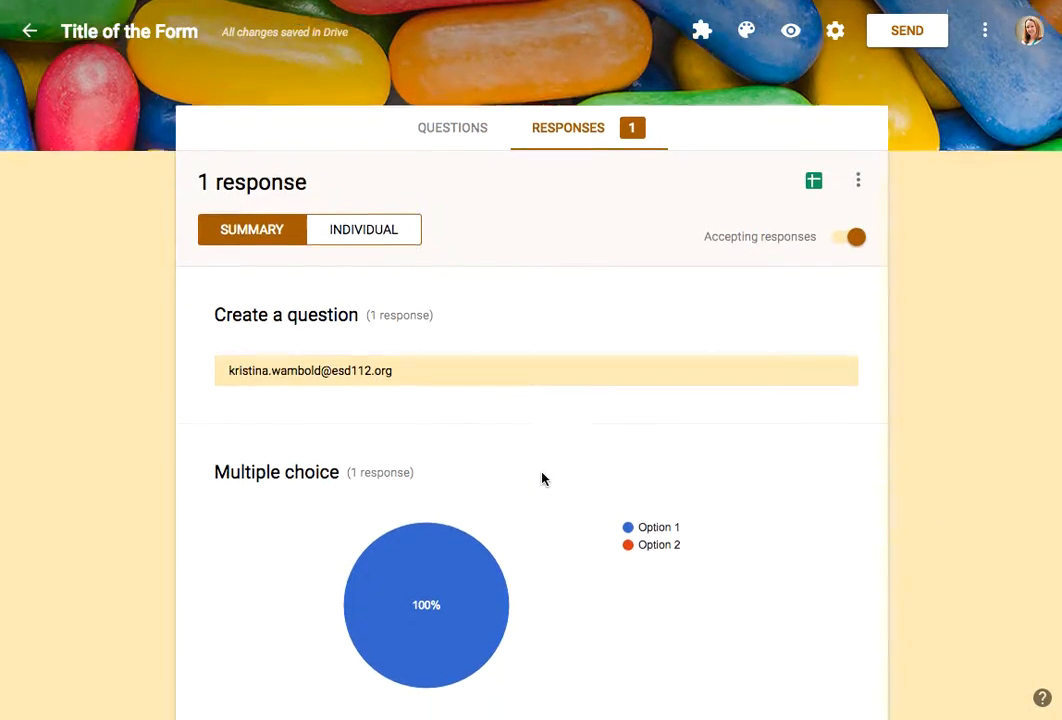
scroll(543, 479, up, 2)
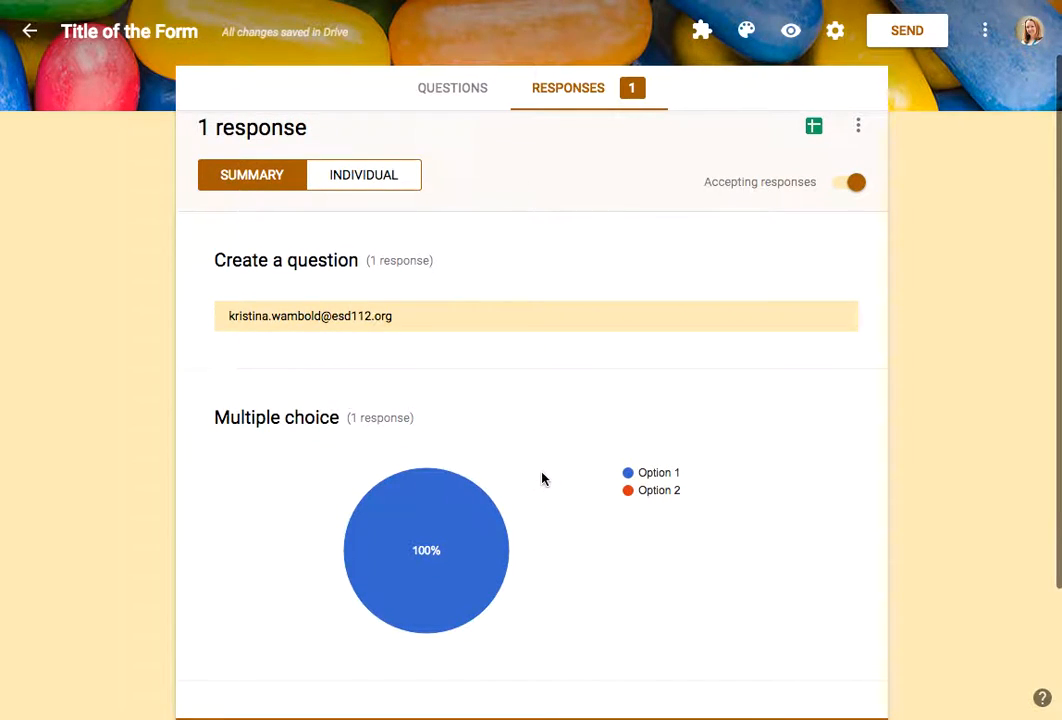
click(358, 174)
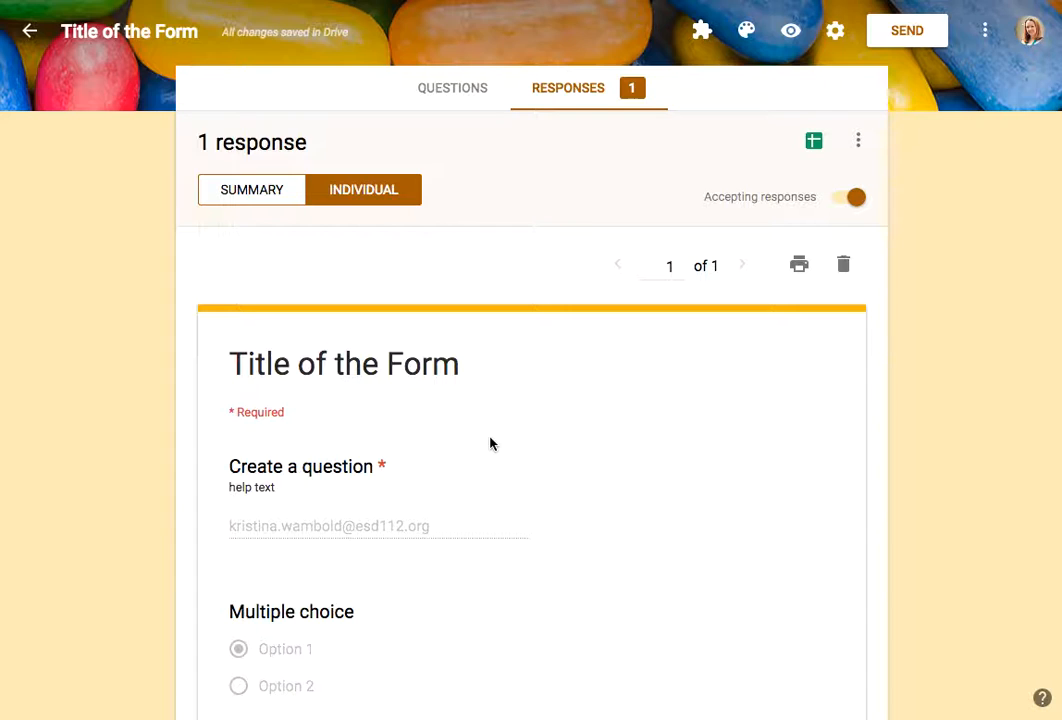
scroll(491, 441, down, 5)
scroll(489, 441, down, 5)
scroll(491, 443, up, 10)
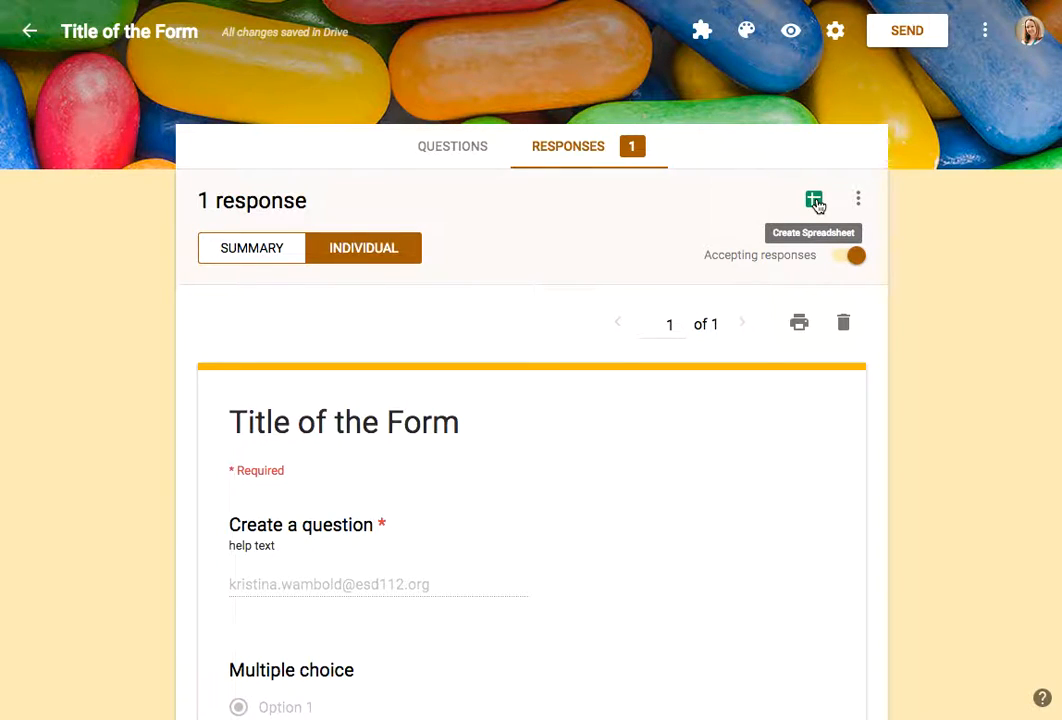
Step: Open the form settings, clear the ESD 112 Digital Learning Services sign-in restriction and open the confirmation message field
click(835, 33)
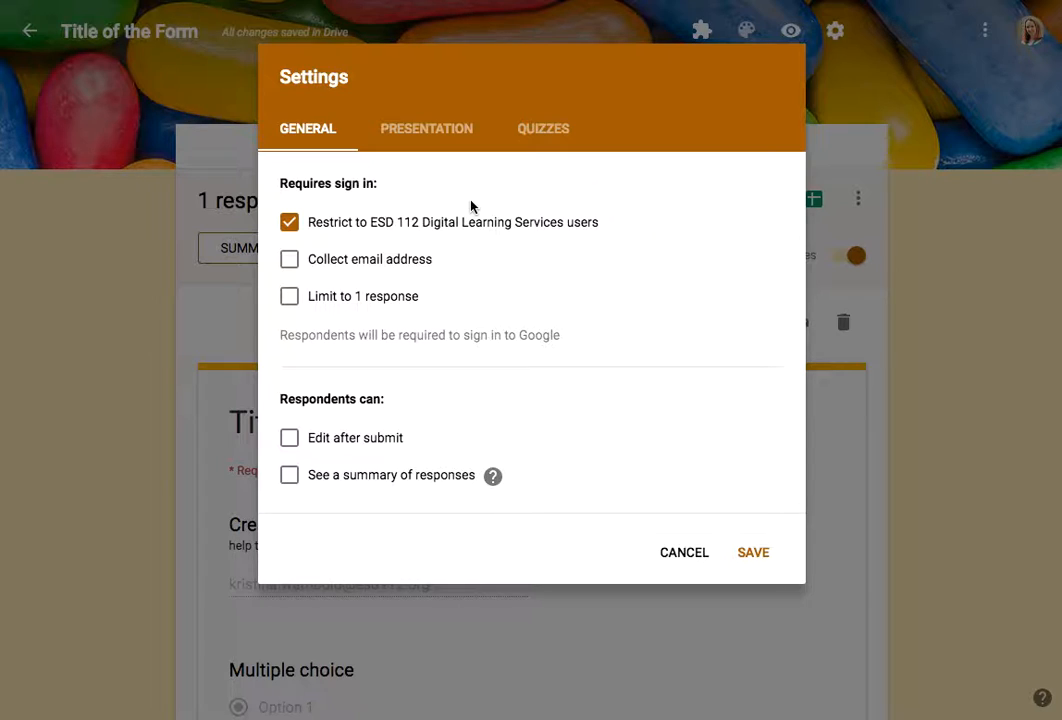
click(289, 222)
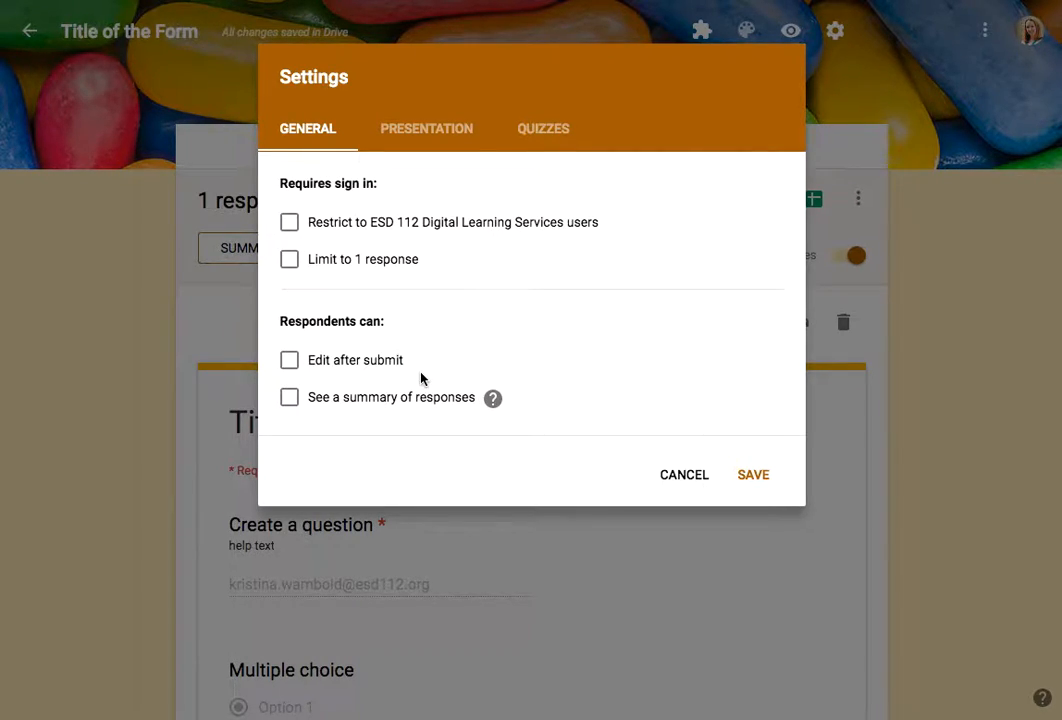
click(429, 136)
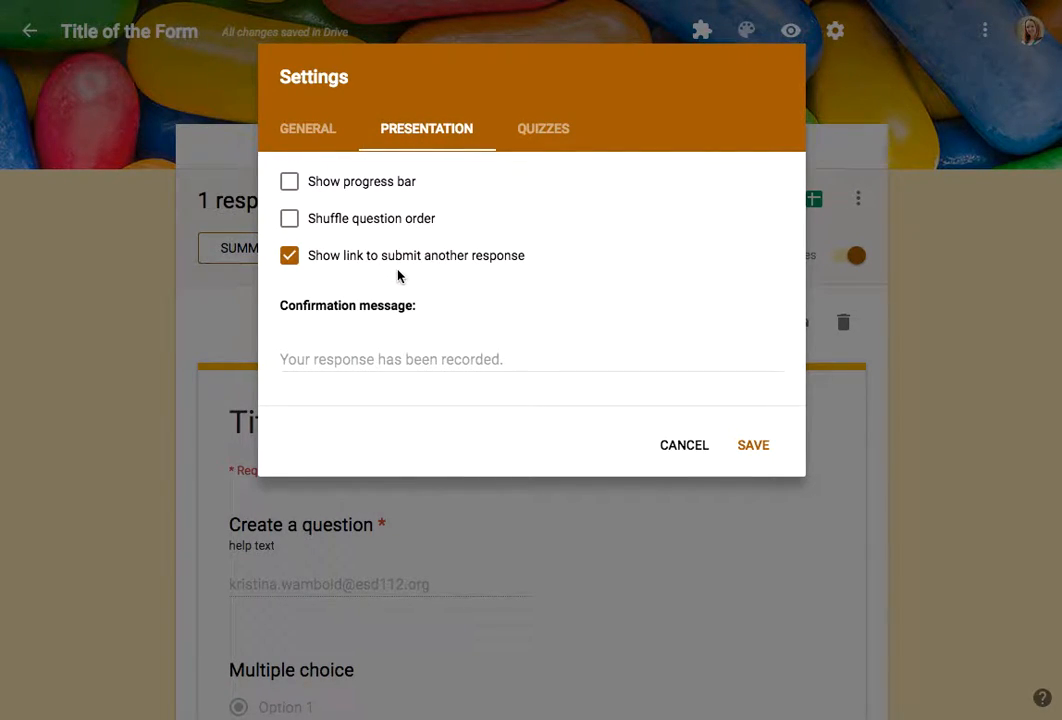
click(366, 357)
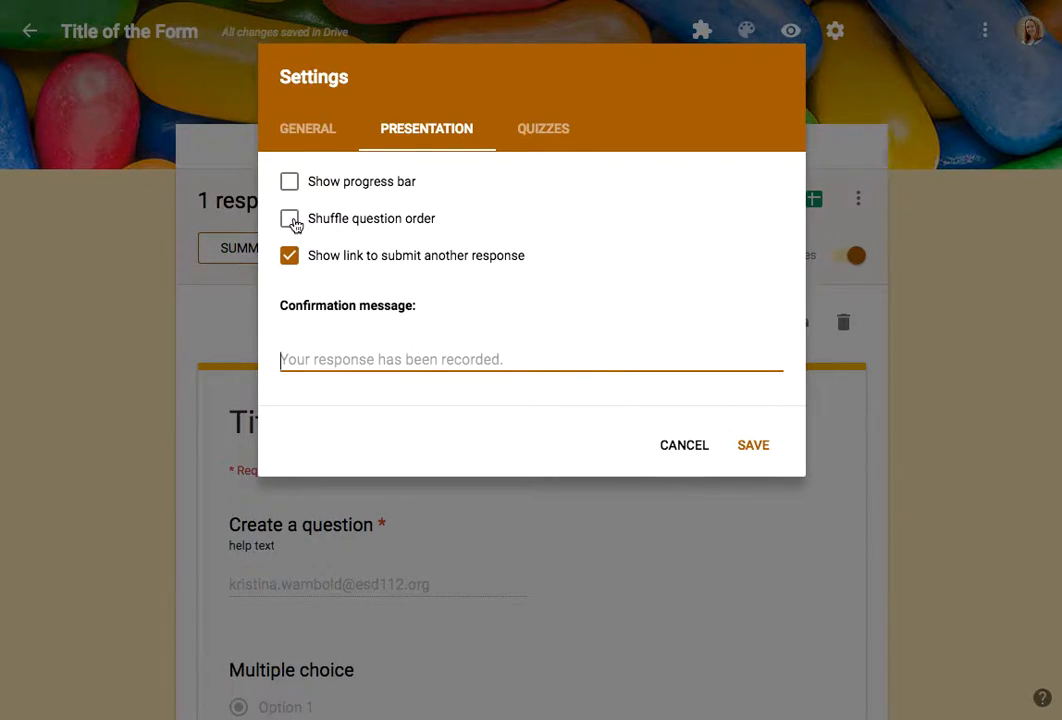
Step: Turn on Make this a quiz in the quiz settings, then cancel the settings changes
click(545, 130)
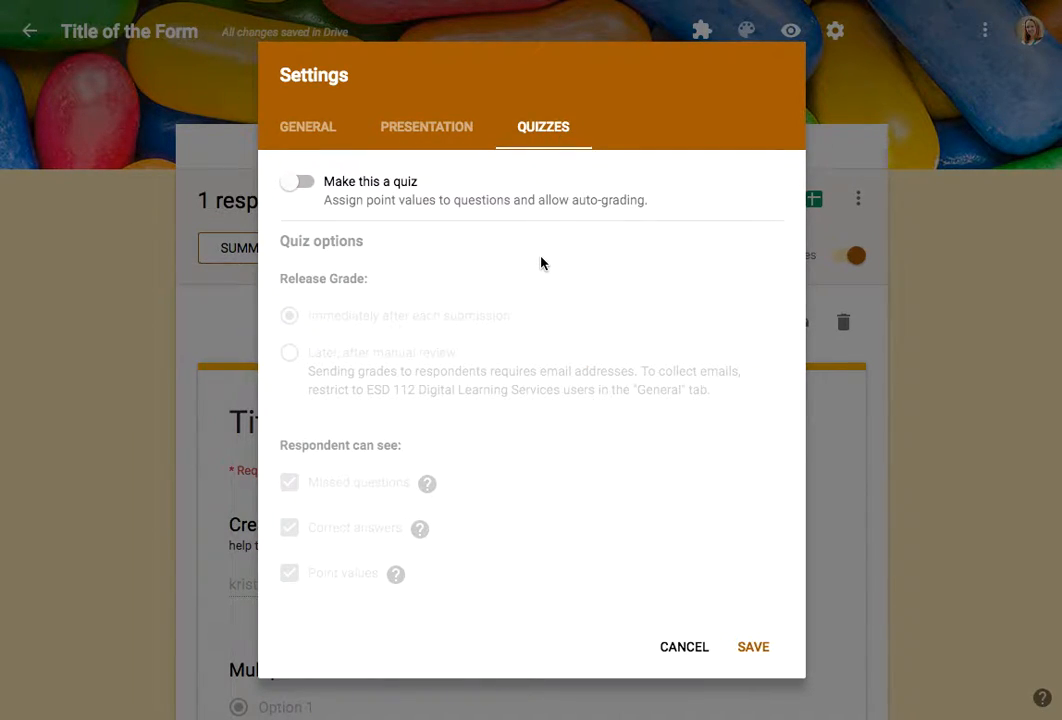
click(297, 182)
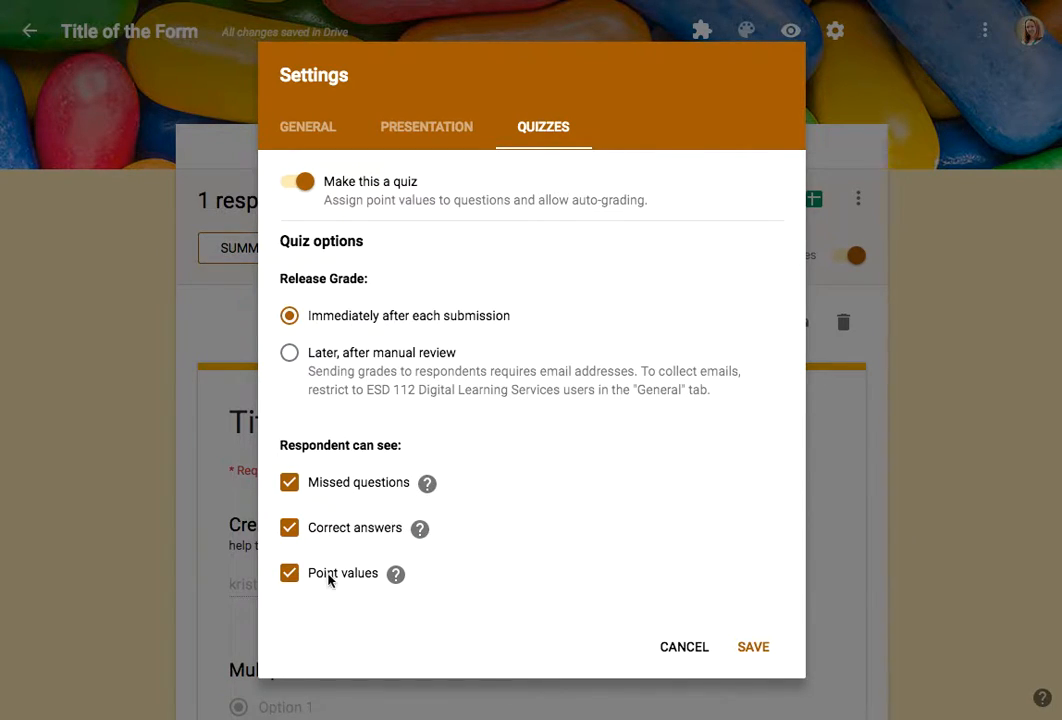
mouse_move(386, 587)
click(682, 648)
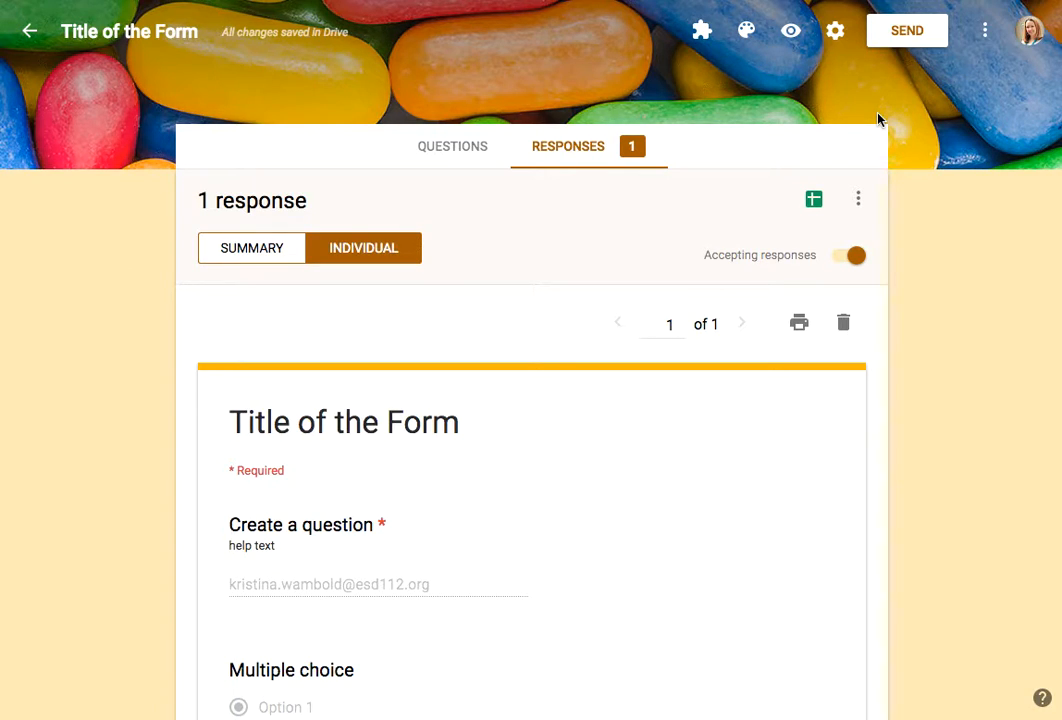
Step: Explore the send options for e-mail with the form included, link and embed HTML, then cancel
click(902, 34)
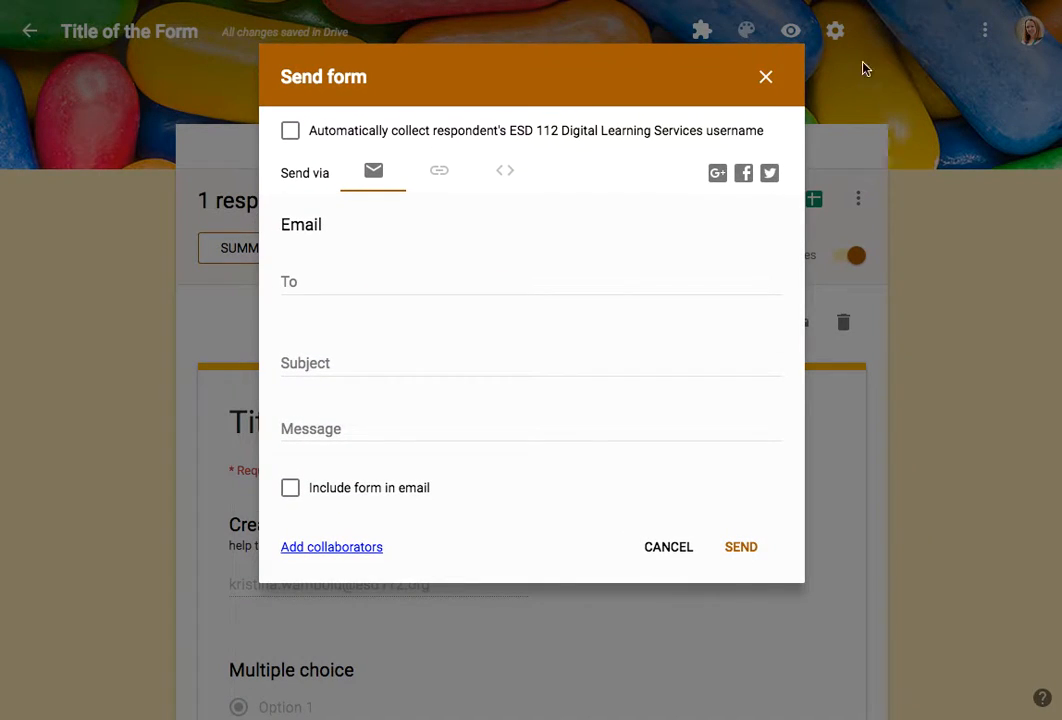
click(349, 283)
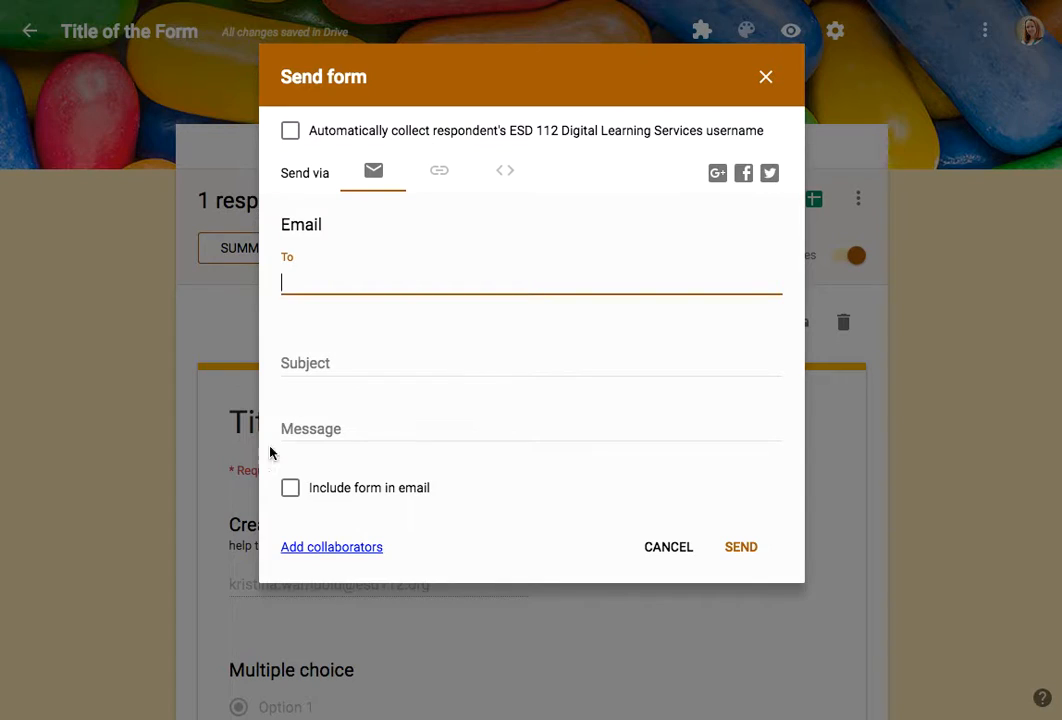
click(294, 497)
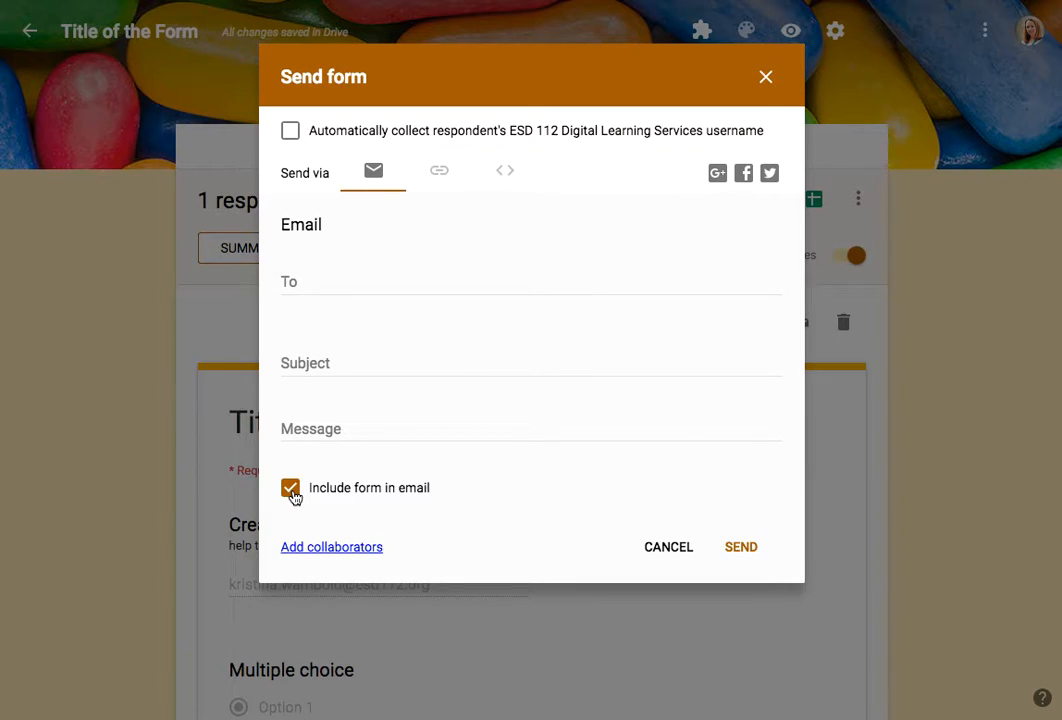
click(443, 173)
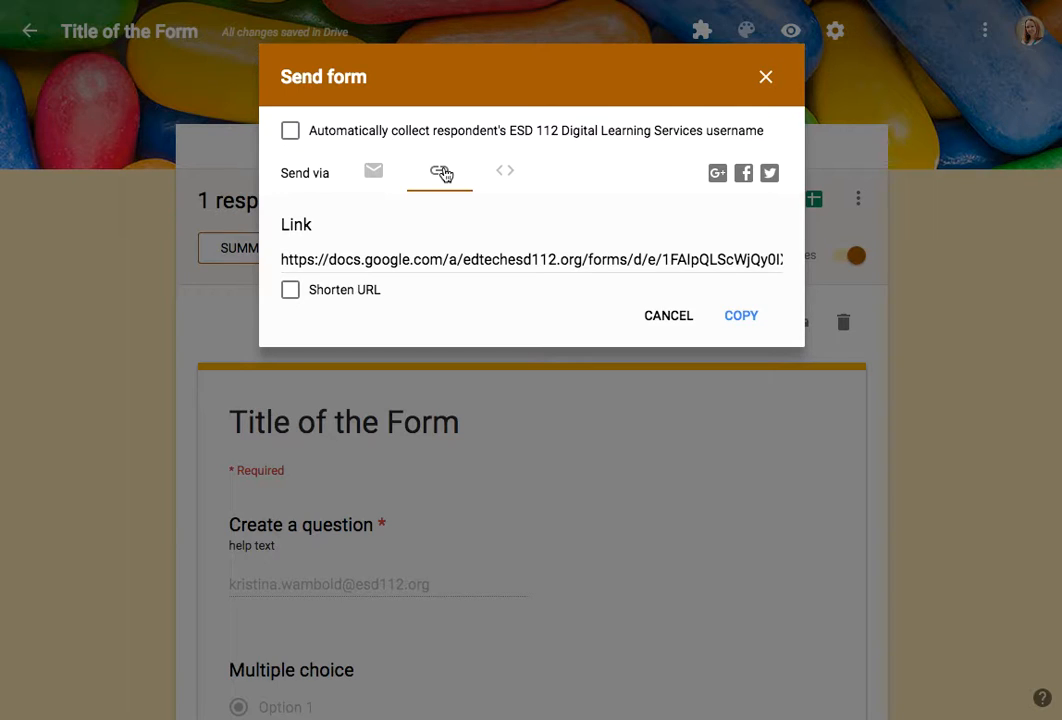
click(508, 171)
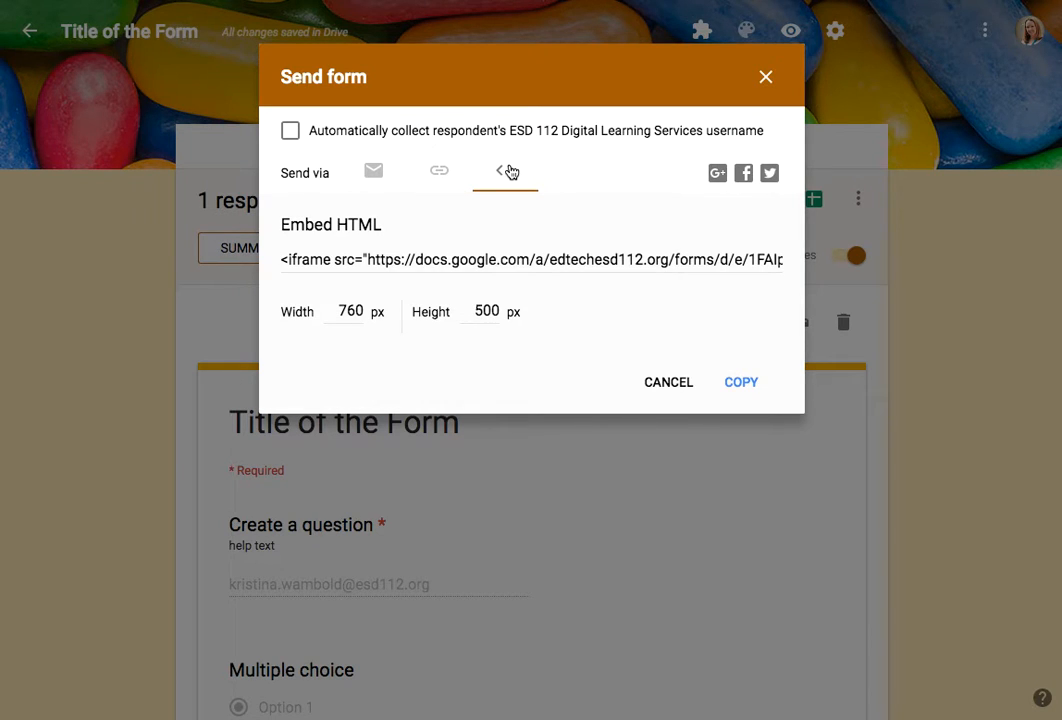
click(664, 381)
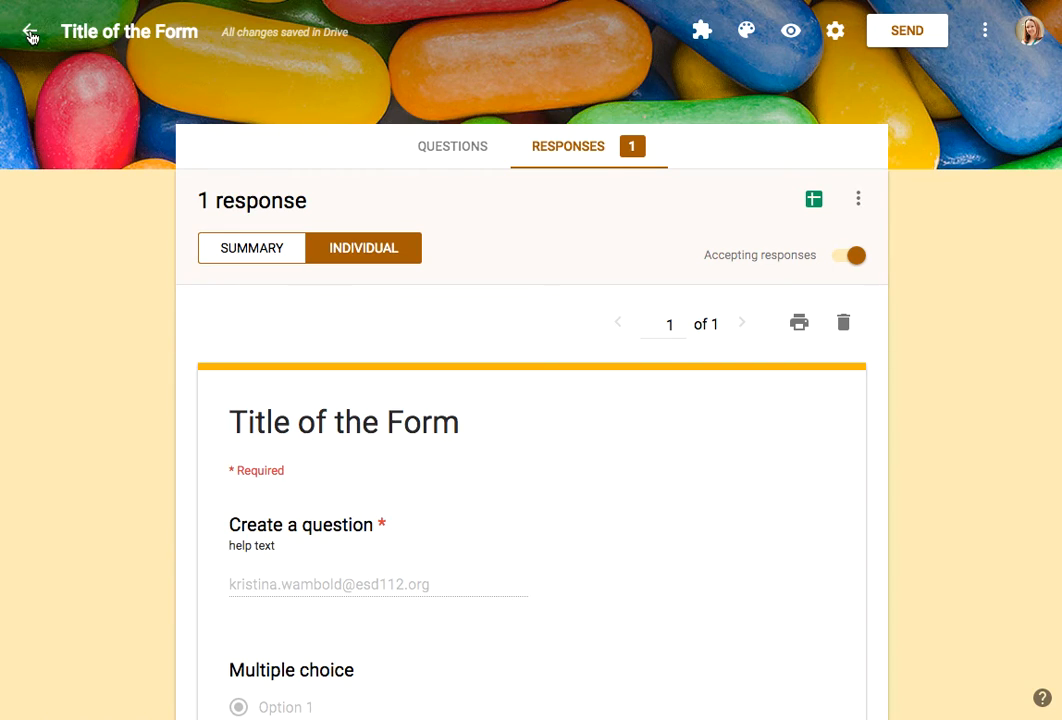